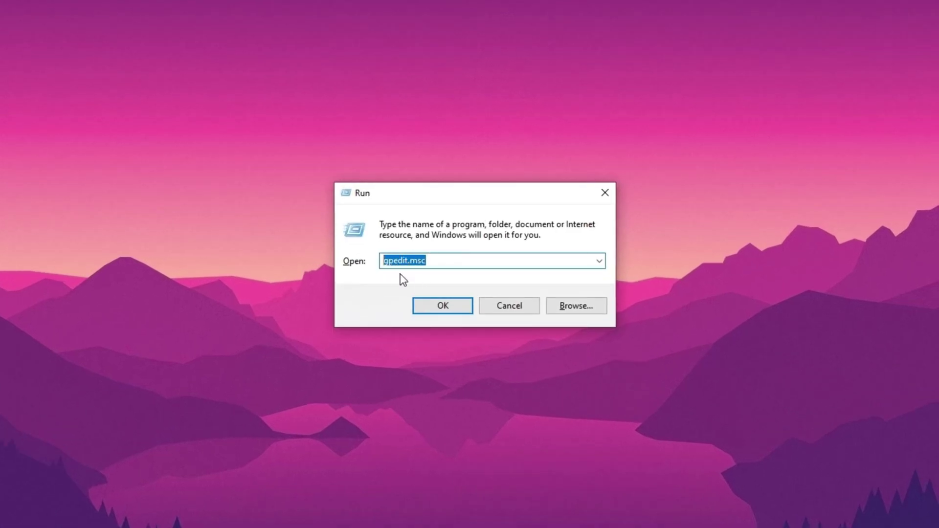
In gpedit, open System > Power Management > Power Throttling Settings and enable Turn off Power Throttling
click(426, 308)
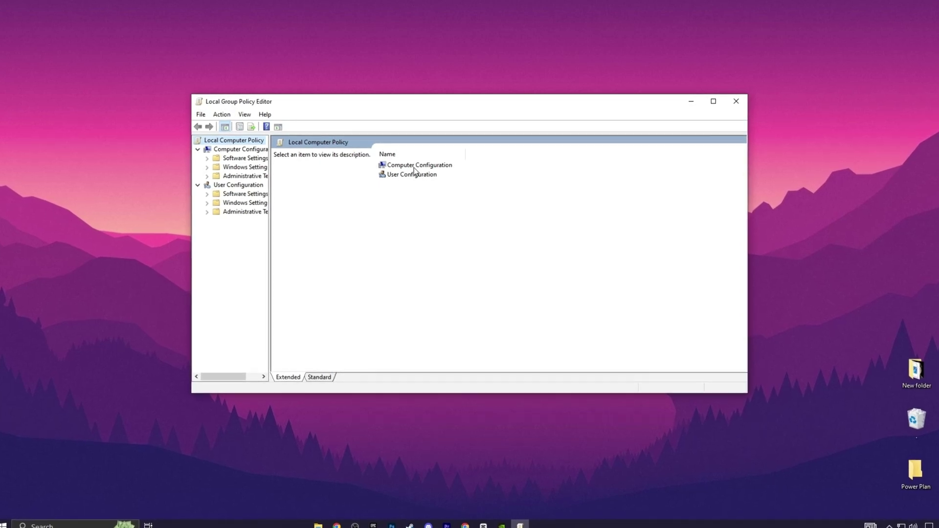
double_click(408, 165)
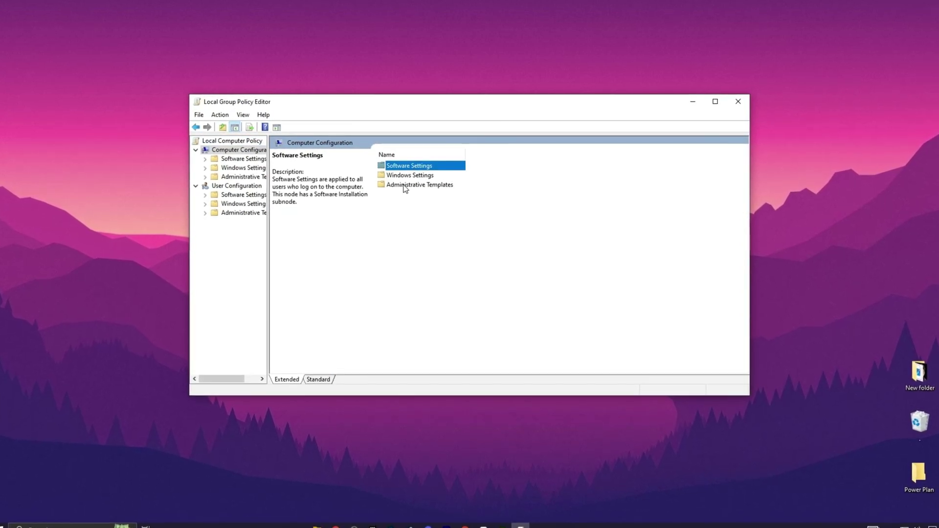
double_click(404, 186)
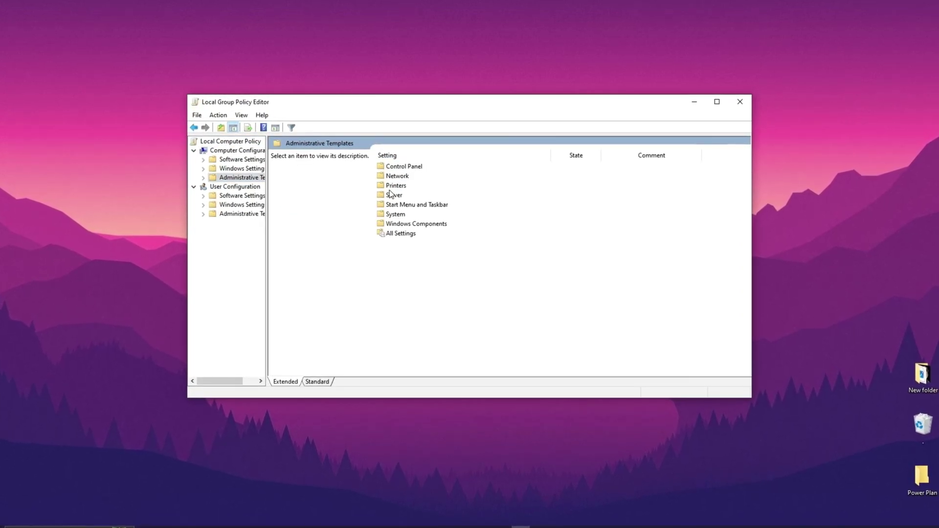
double_click(391, 214)
scroll(418, 259, down, 5)
click(418, 253)
double_click(417, 254)
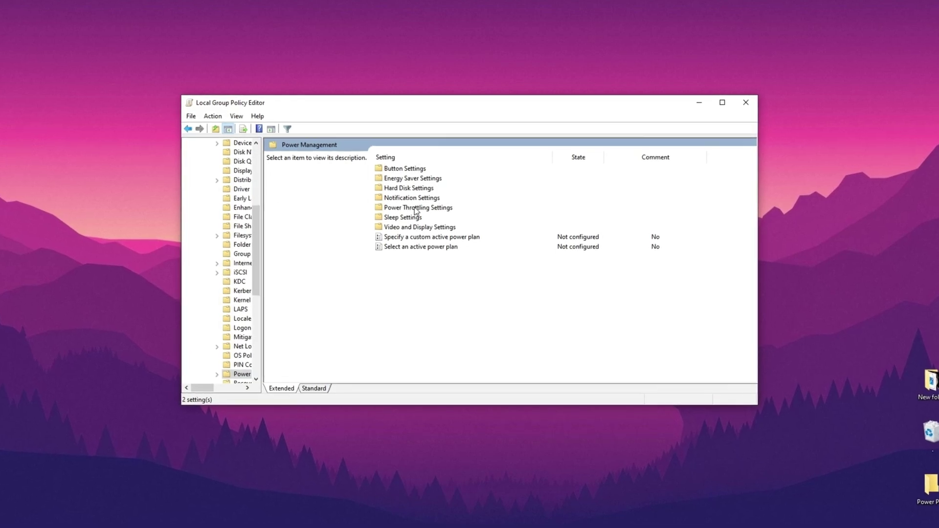
double_click(415, 208)
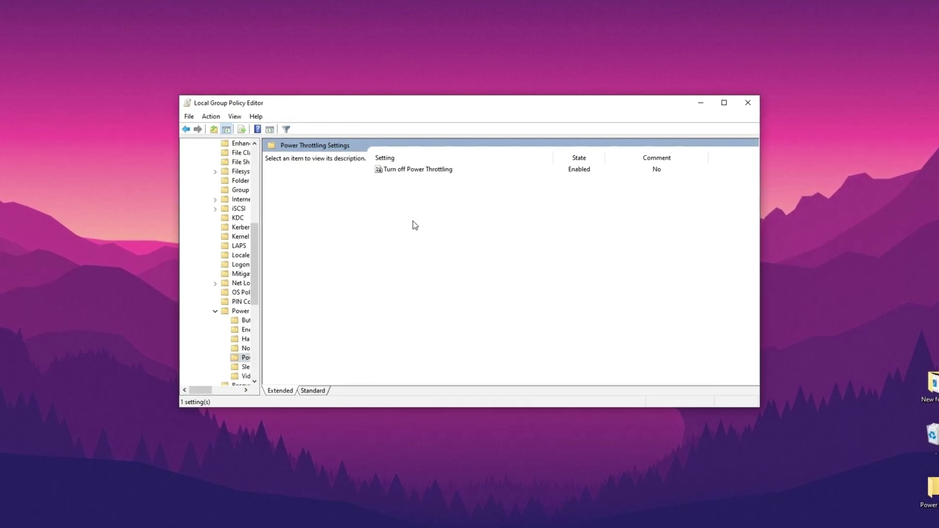
click(422, 171)
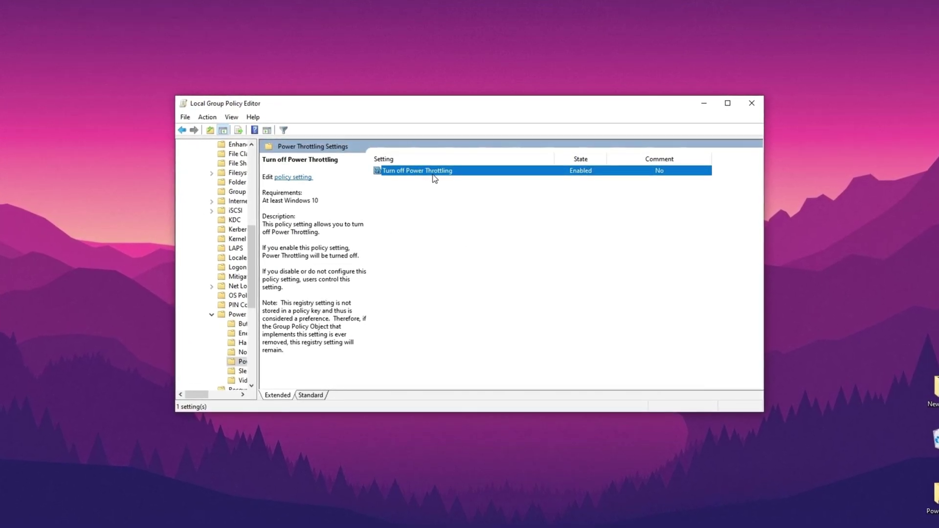
double_click(422, 170)
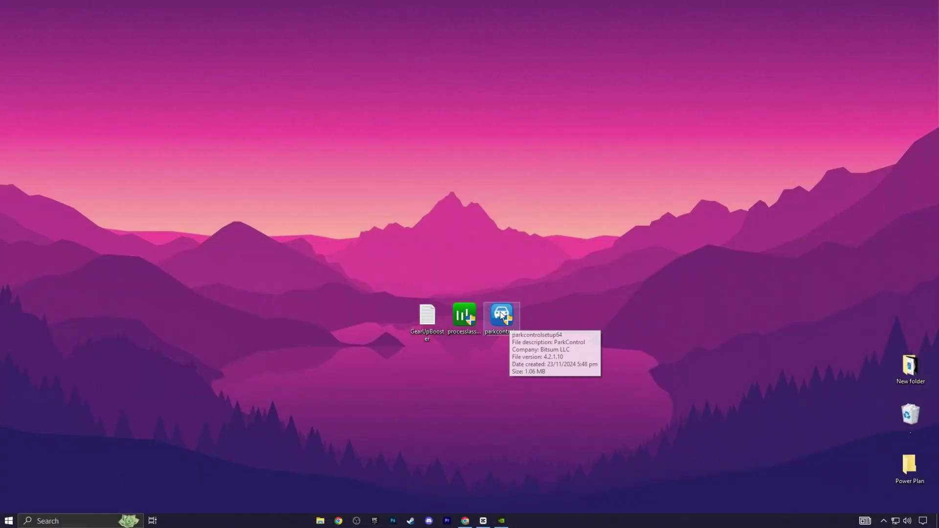
Launch ParkControl, make Bitsum Highest Performance the active profile, and apply it
double_click(502, 316)
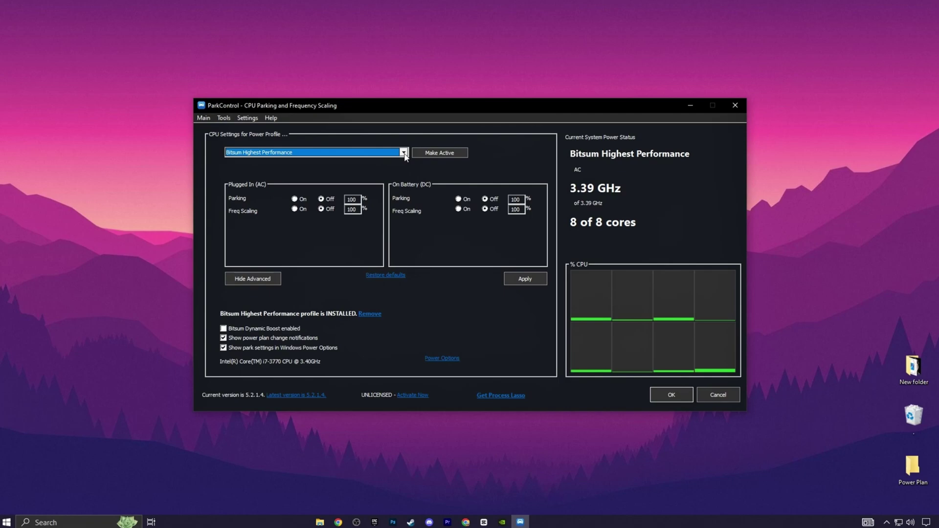
click(274, 152)
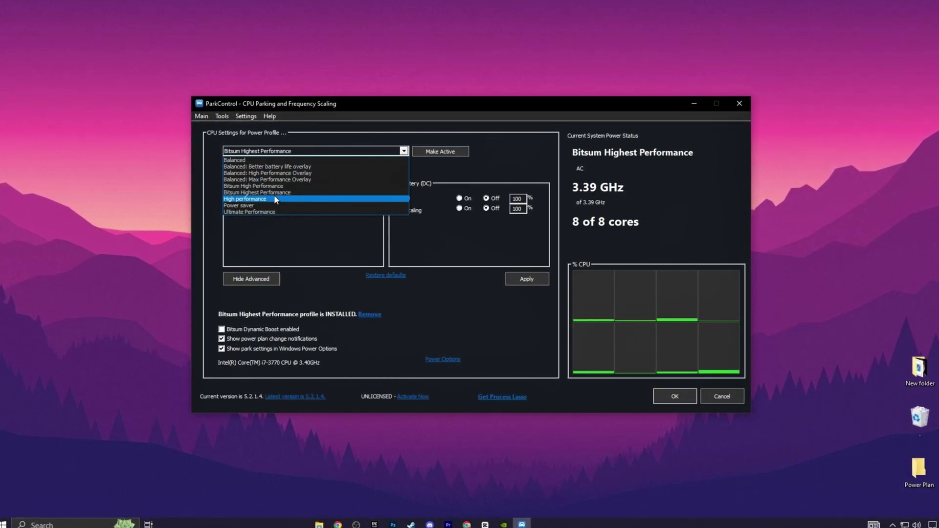
click(268, 192)
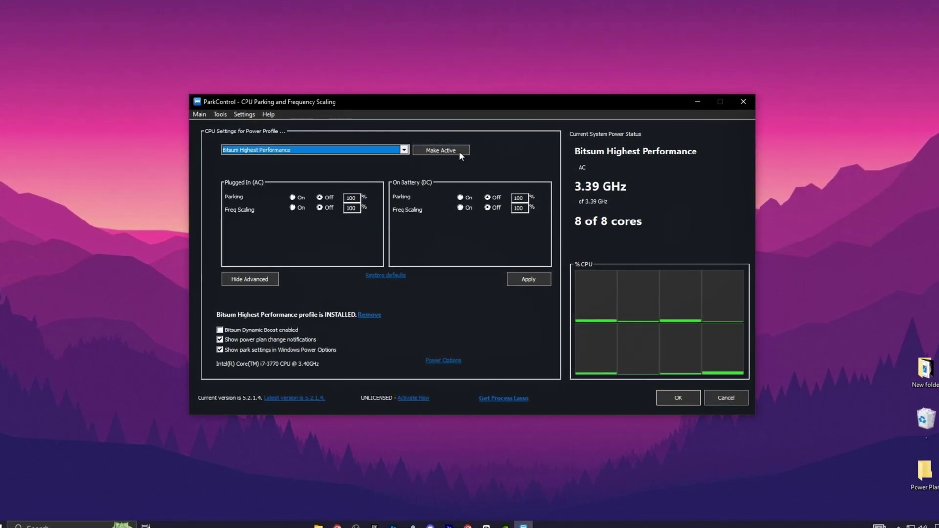
click(440, 151)
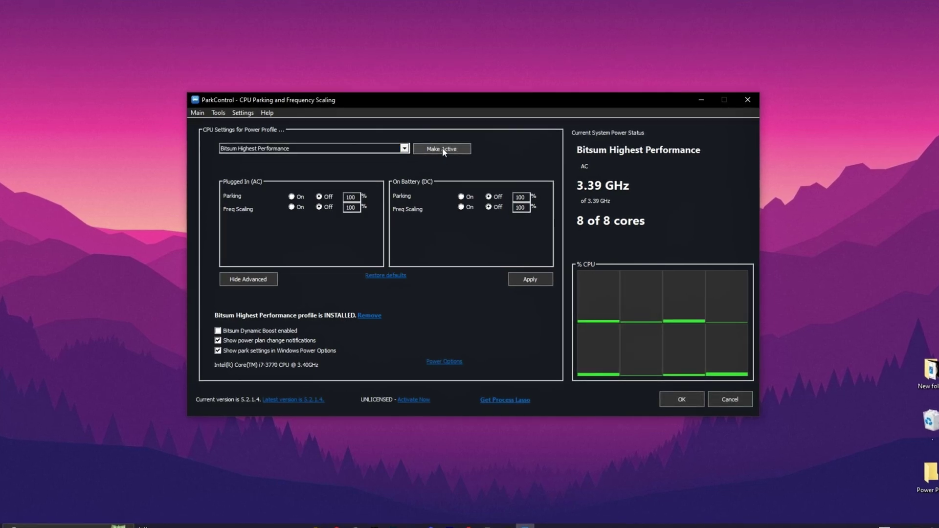
click(526, 280)
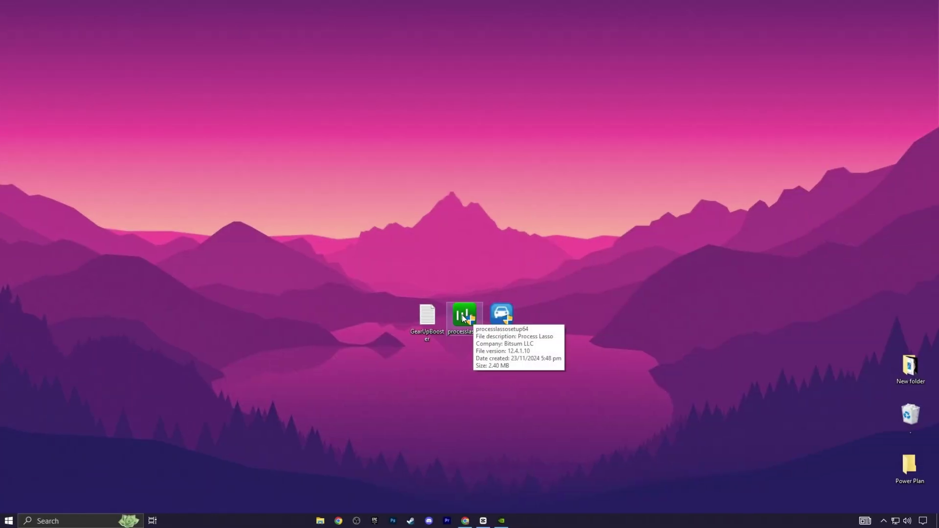
Install Process Lasso from processlassosetup64 with default language, licence and components
double_click(463, 315)
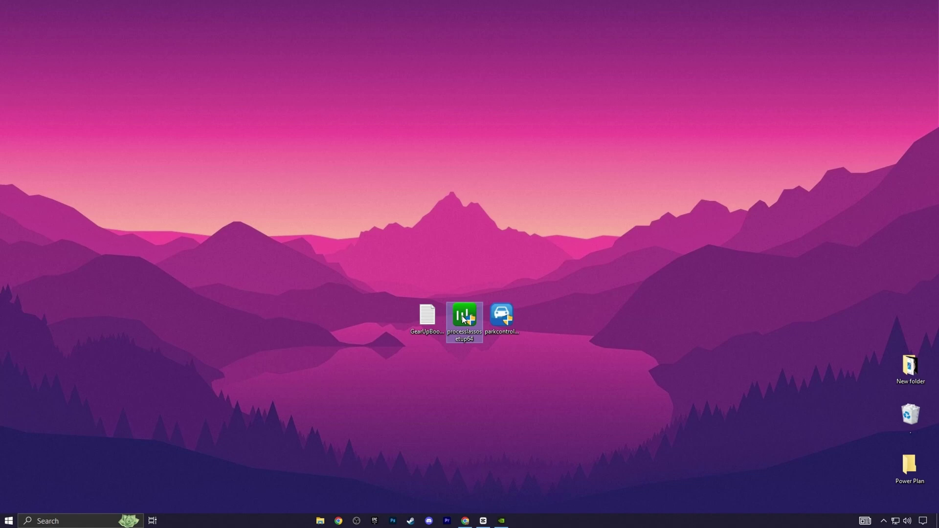
click(415, 326)
click(472, 292)
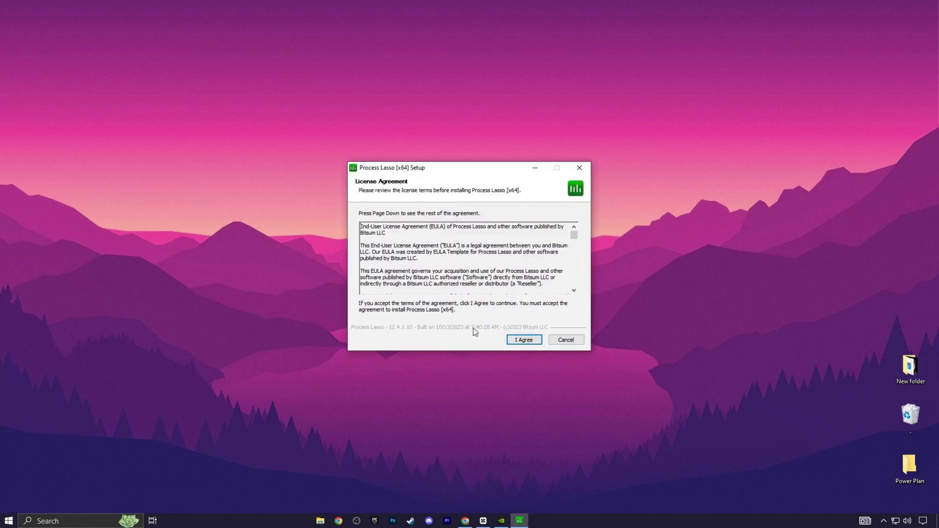
click(523, 340)
click(524, 340)
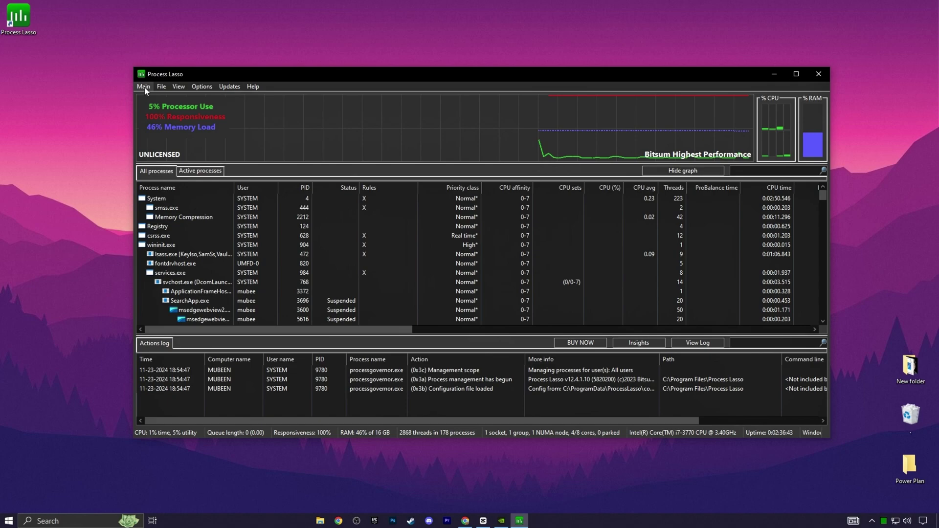
Enable ProBalance from the Process Lasso Main menu
click(144, 87)
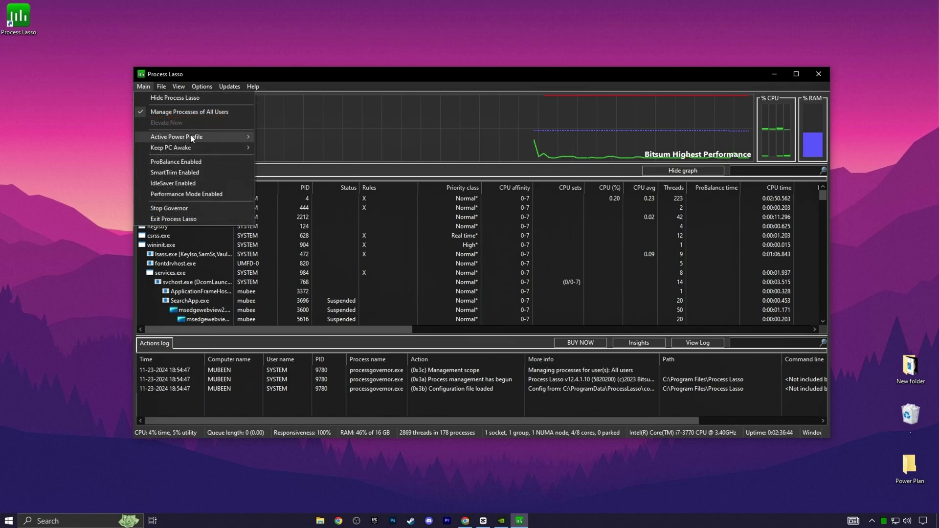
mouse_move(219, 138)
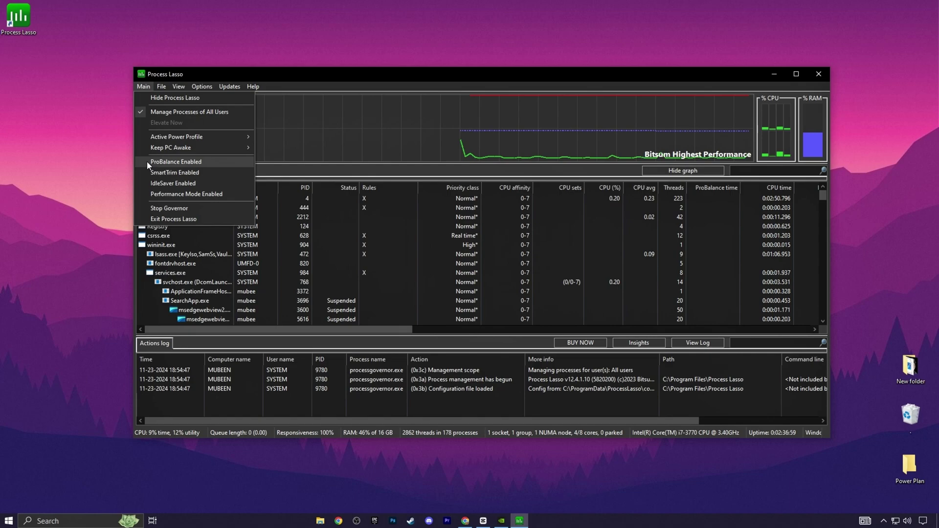
click(147, 164)
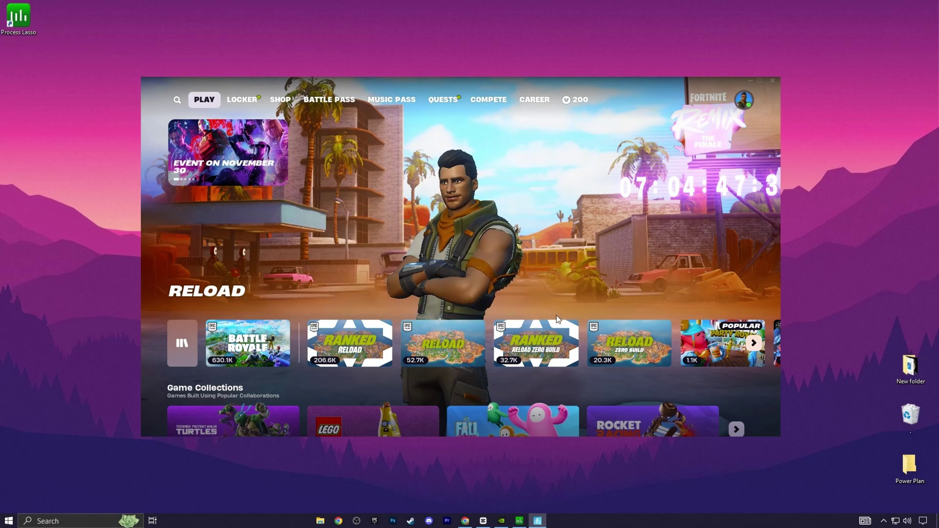
Return to Process Lasso and show Active processes down to the FortniteClient row
click(519, 521)
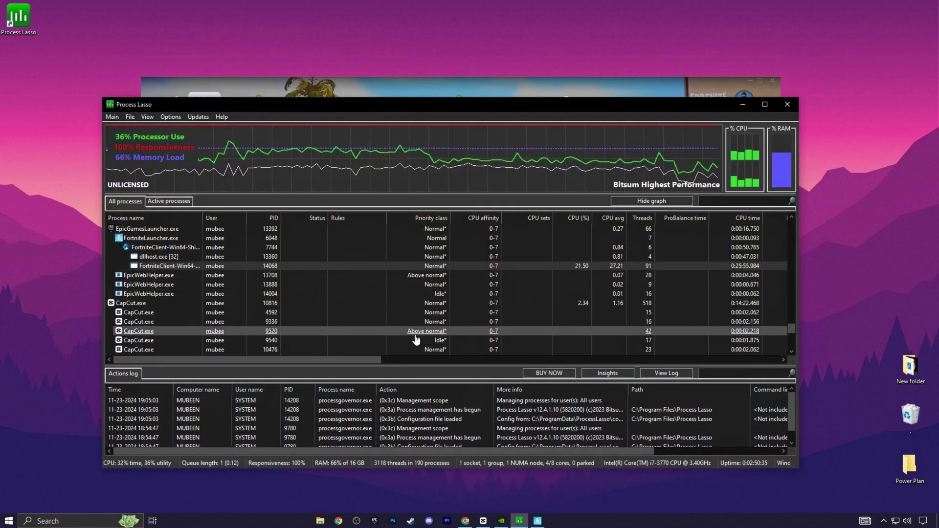
click(168, 202)
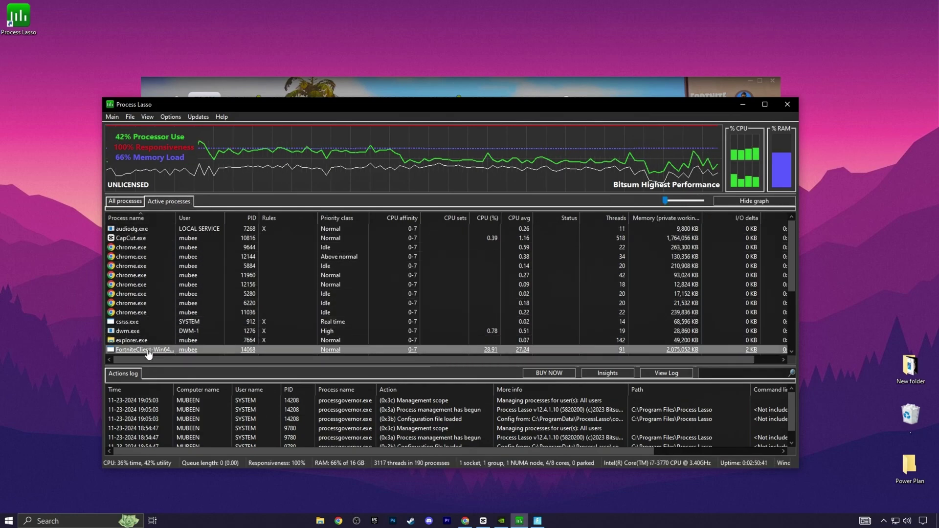
scroll(144, 353, down, 3)
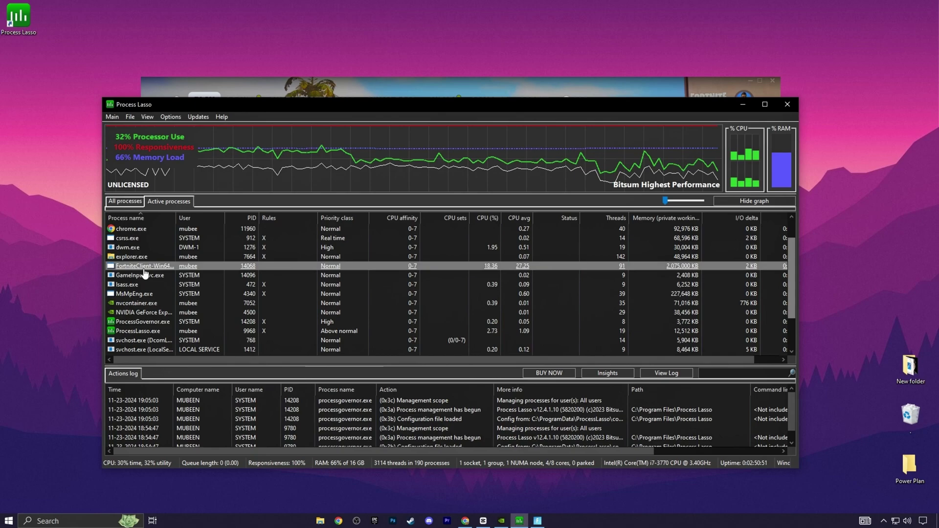
Set the Fortnite client's I/O priority to Always Normal after reviewing CPU Priority and Affinity
right_click(146, 265)
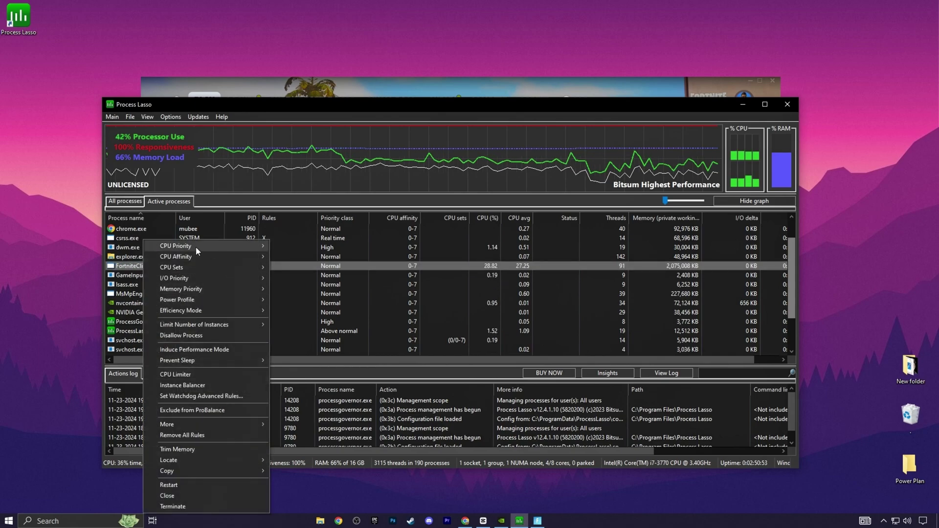
mouse_move(235, 245)
mouse_move(309, 257)
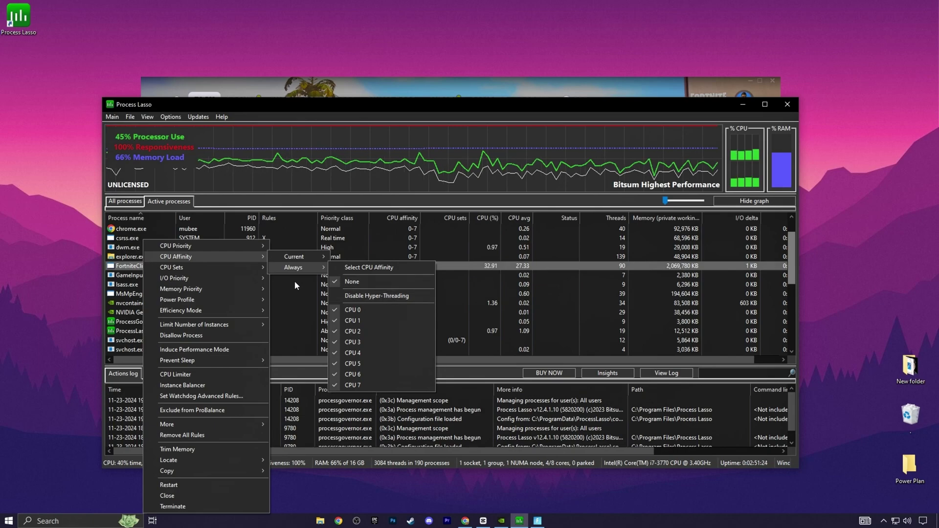
mouse_move(195, 278)
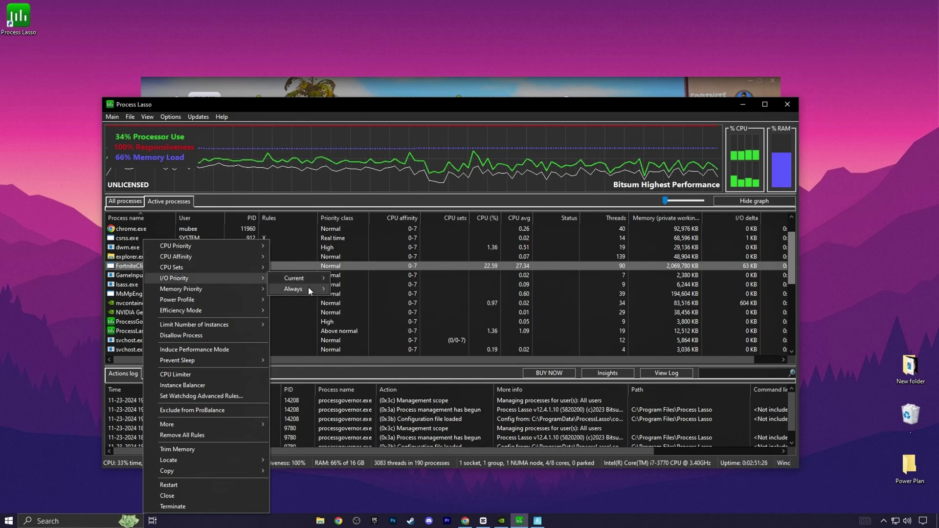
mouse_move(306, 289)
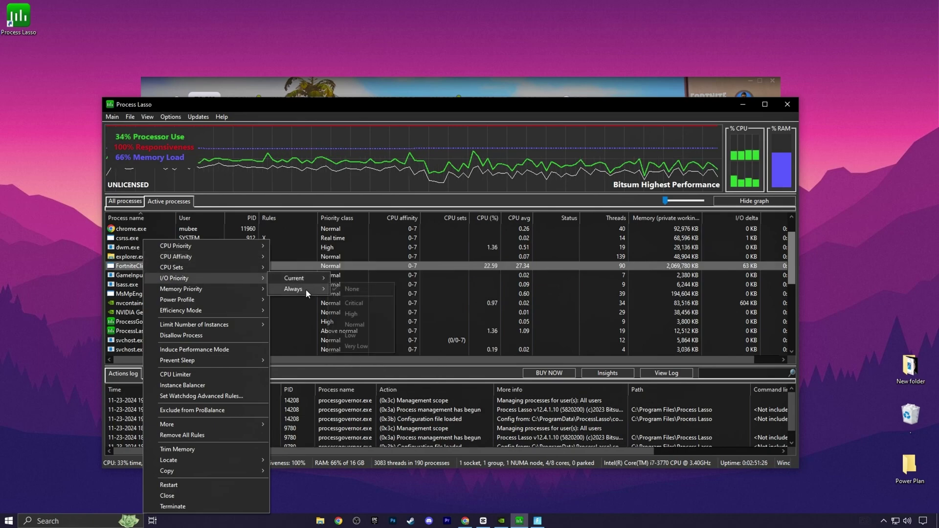
click(344, 325)
right_click(131, 266)
Disable IdleSaver for the Fortnite client process via its More submenu
mouse_move(248, 425)
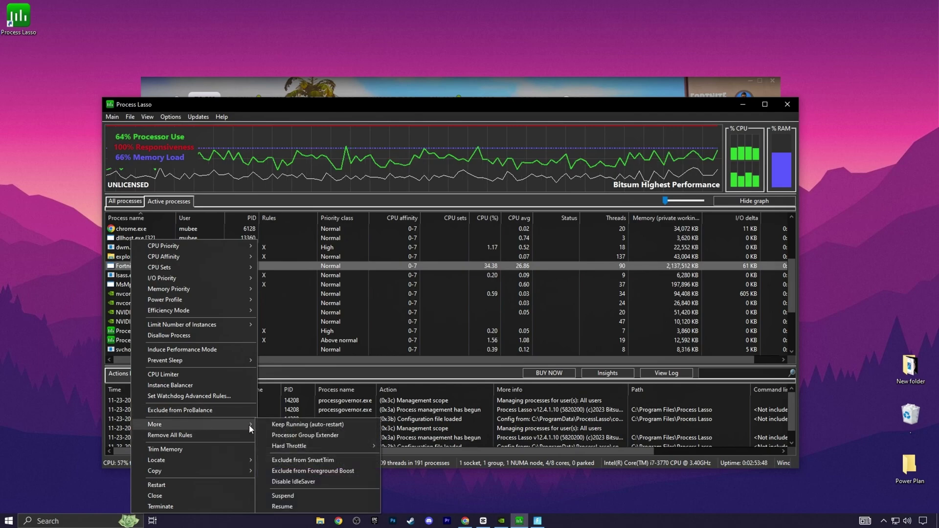
mouse_move(336, 446)
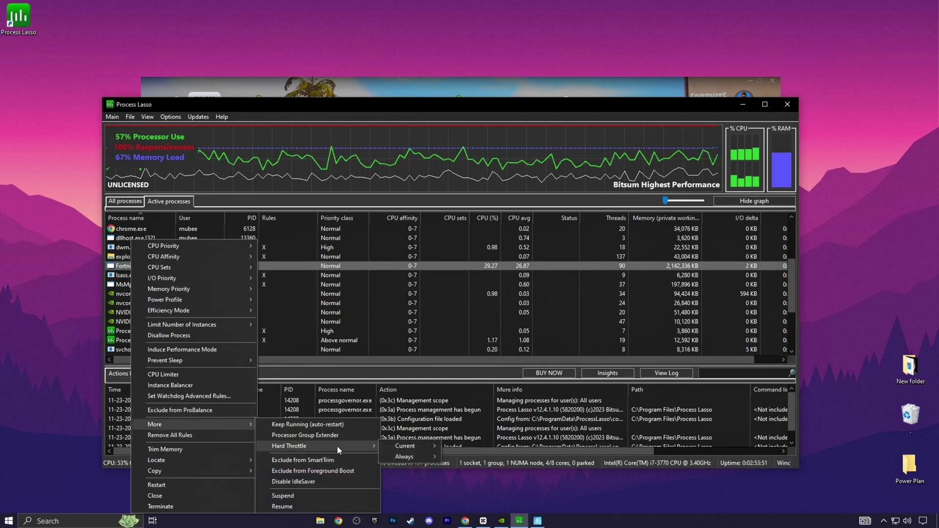
mouse_move(415, 455)
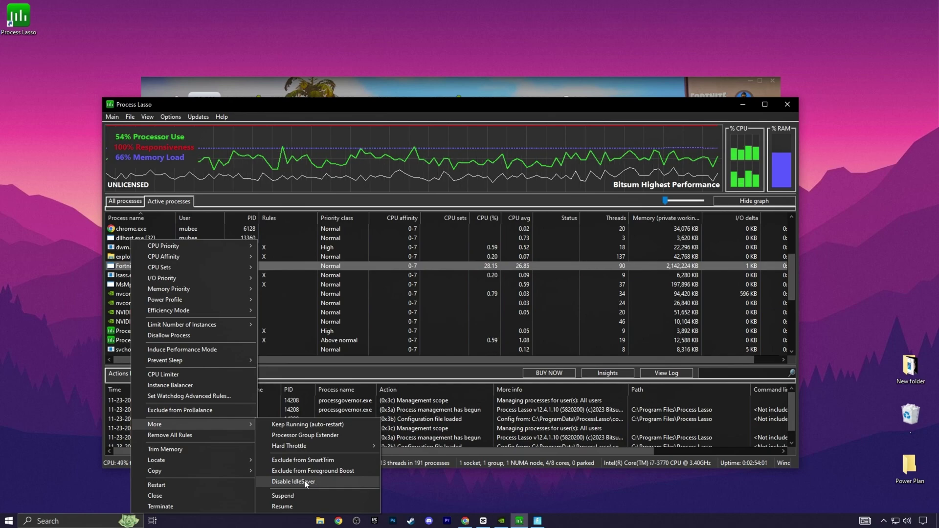
click(304, 480)
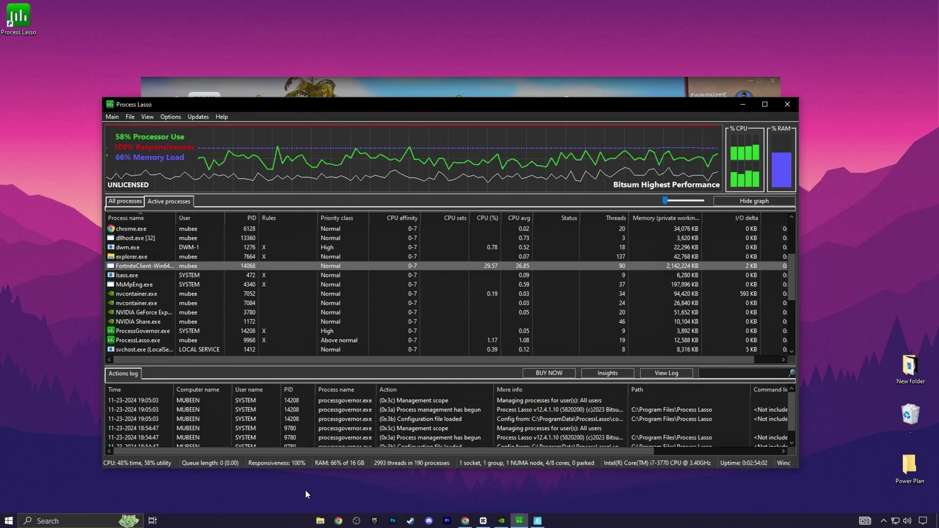
Add and save a CPU Limiter rule for Fortnite: 98% for 1 s, reduce 1 core for 1 s
right_click(131, 257)
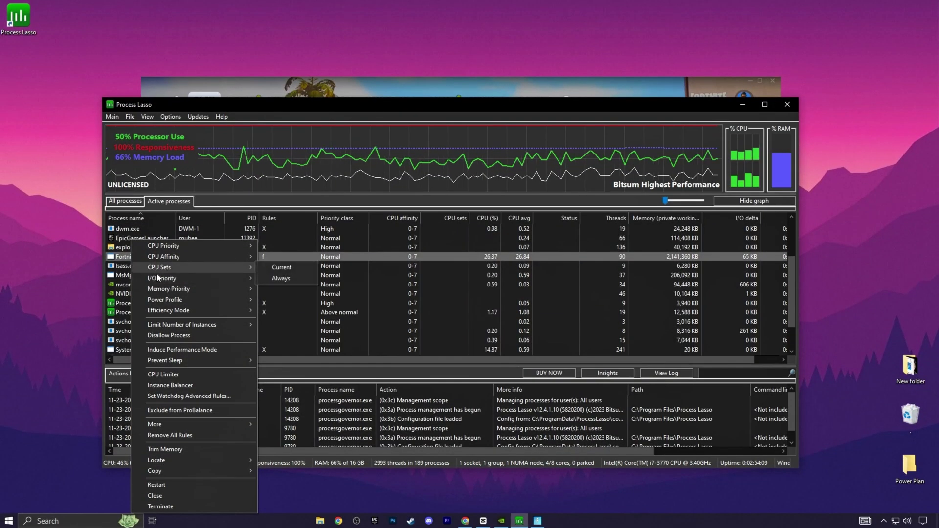
click(178, 374)
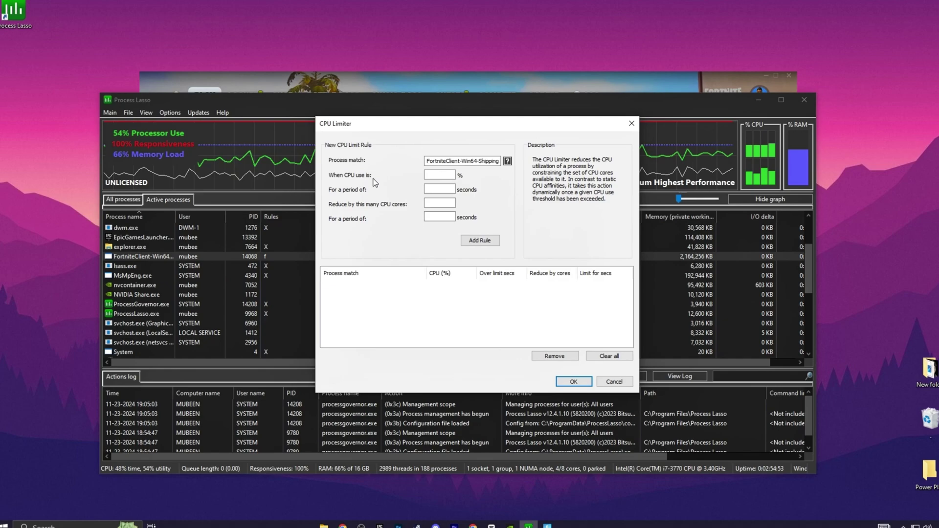
click(433, 176)
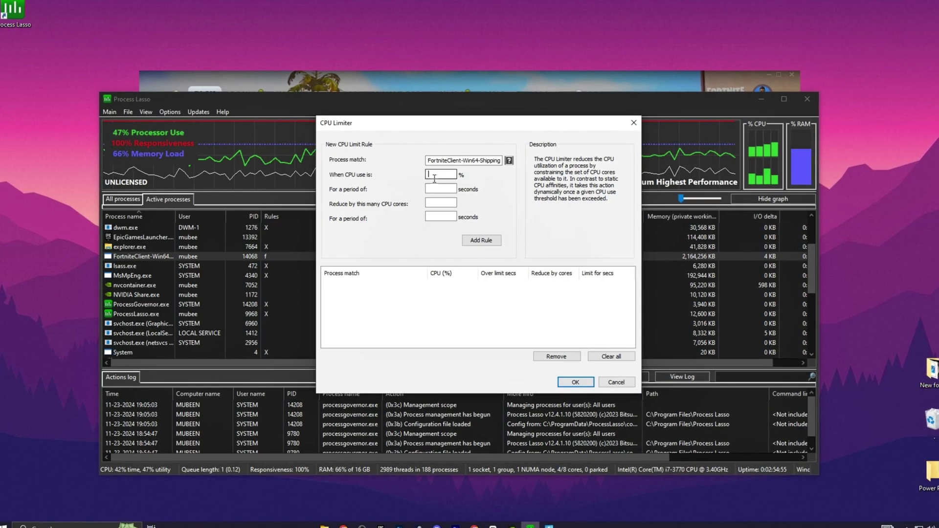
text(1)
text(00)
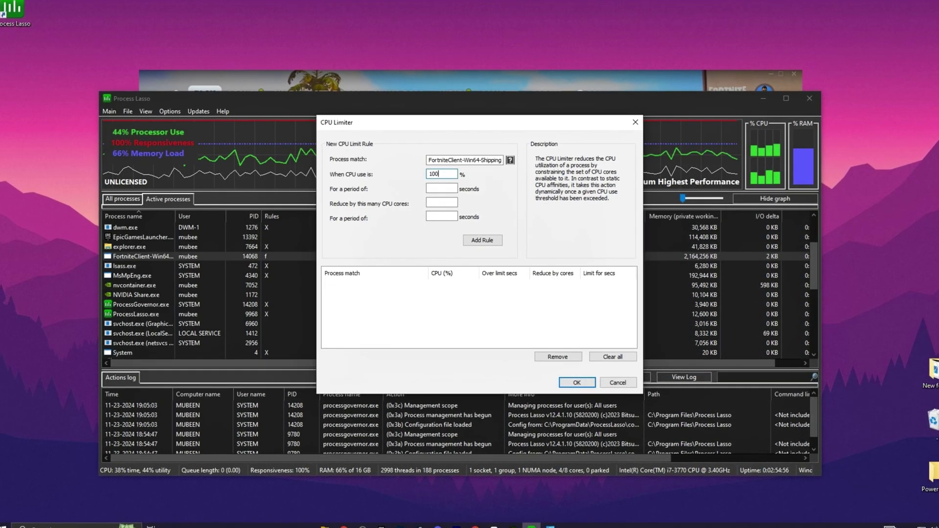
key(BackSpace)
key(BackSpace)
key(BackSpace)
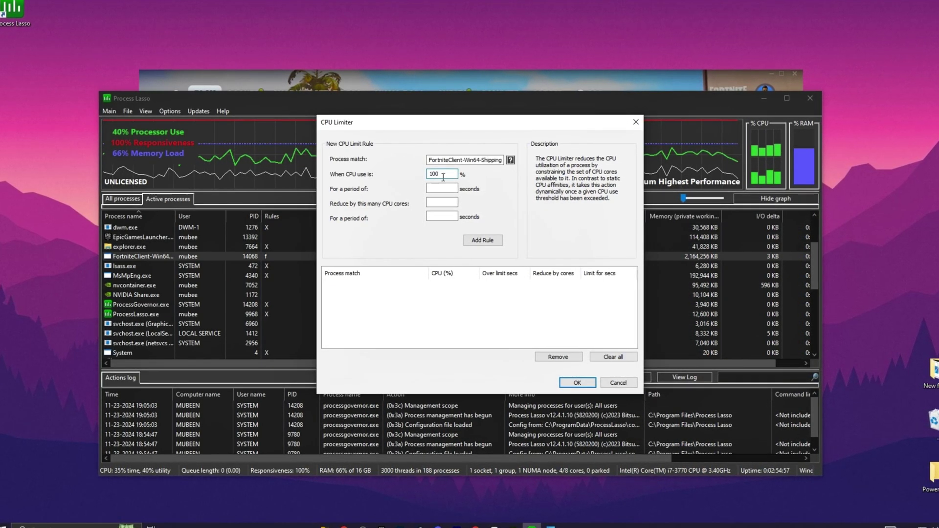
text(98)
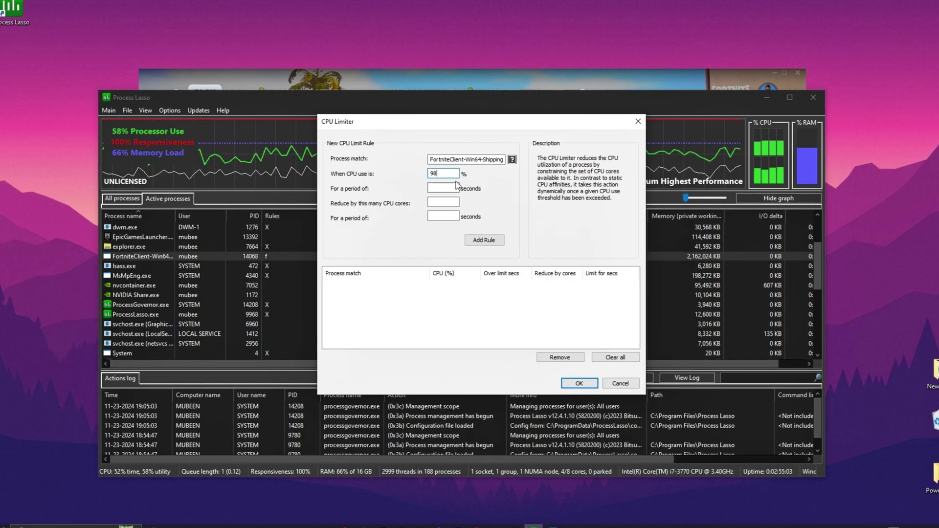
click(443, 188)
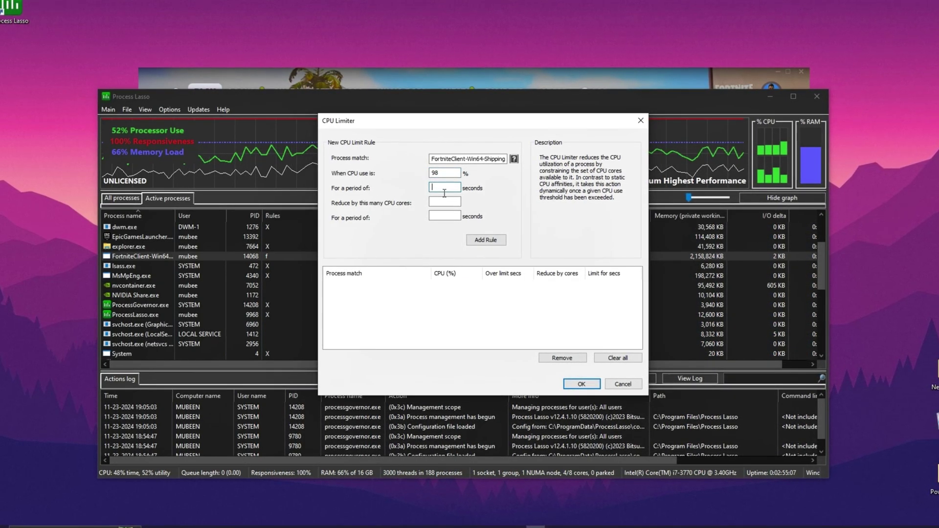
text(1)
click(441, 206)
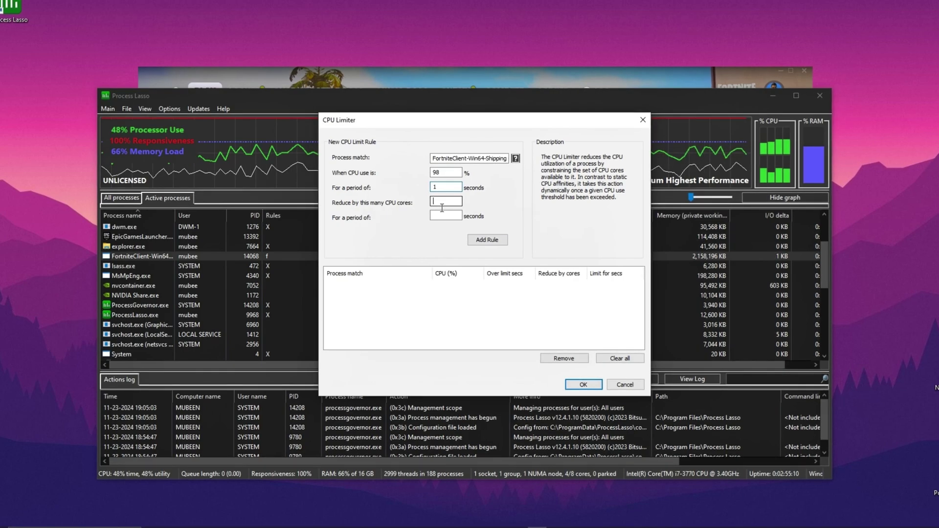
text(1)
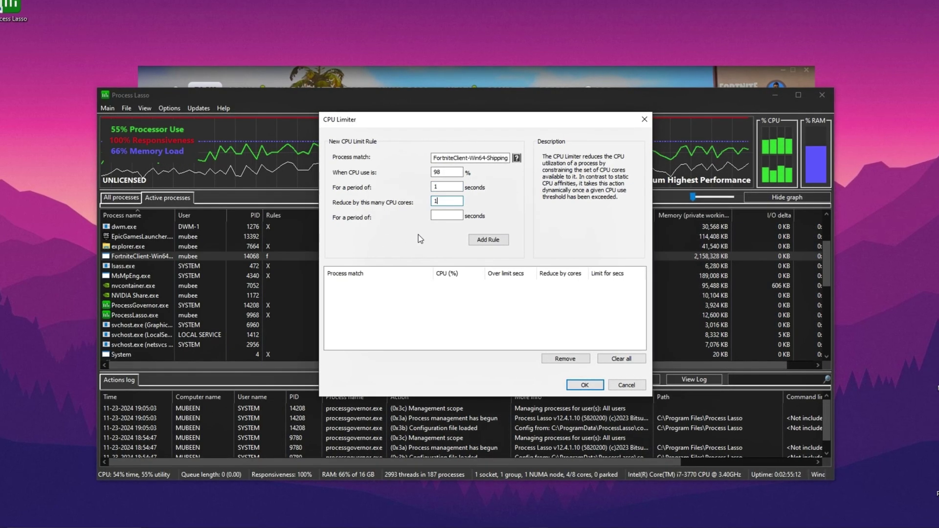
click(443, 217)
text(1)
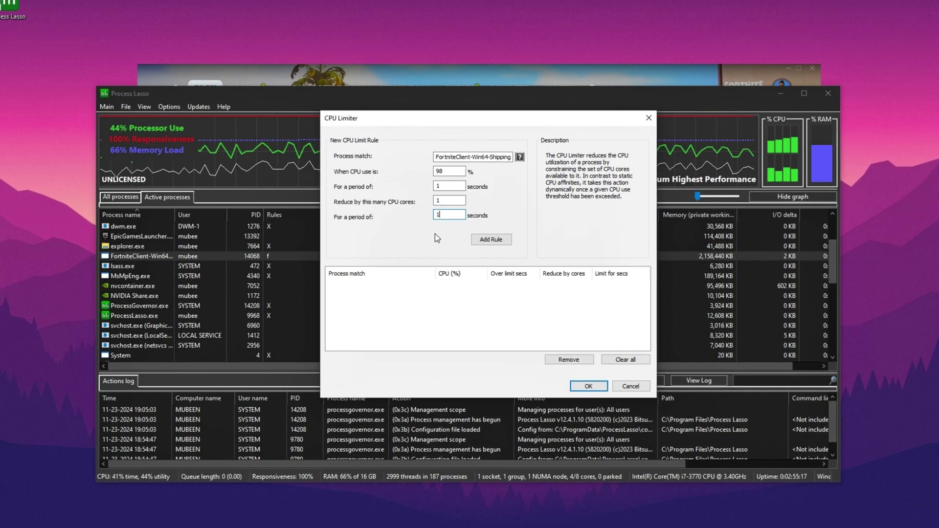
click(489, 240)
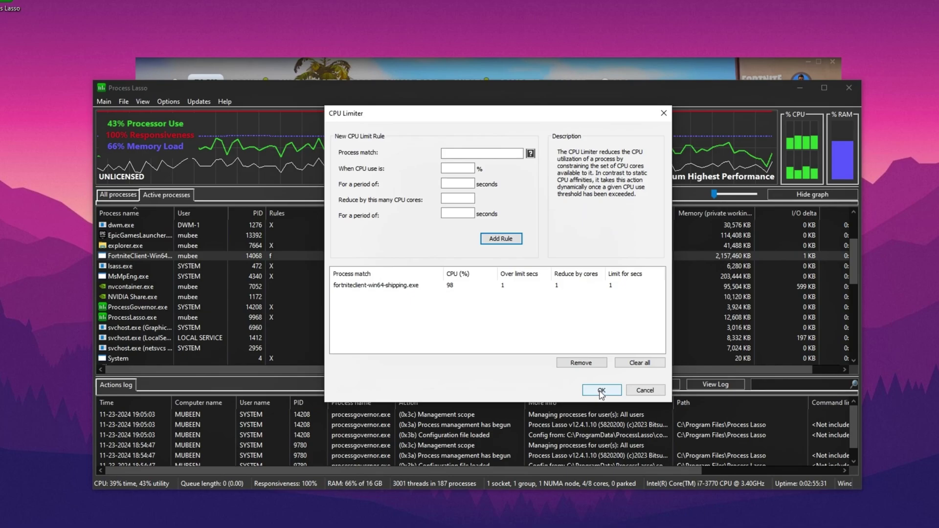
click(602, 390)
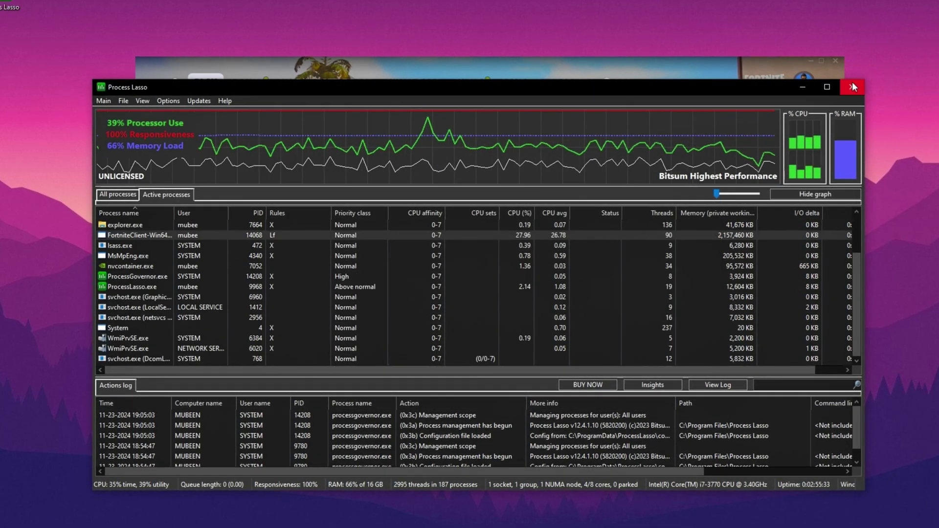
Close the Process Lasso window and confirm it still runs in the system tray
click(853, 87)
click(860, 518)
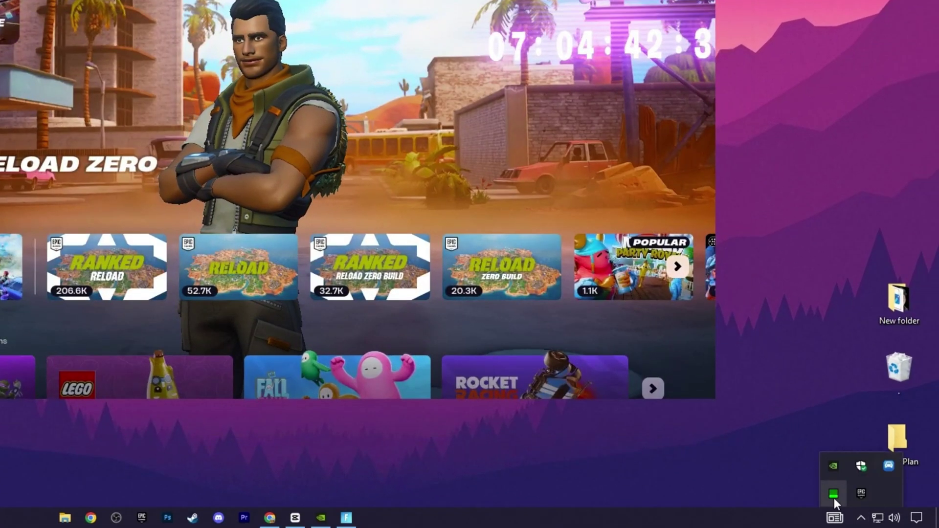
mouse_move(836, 495)
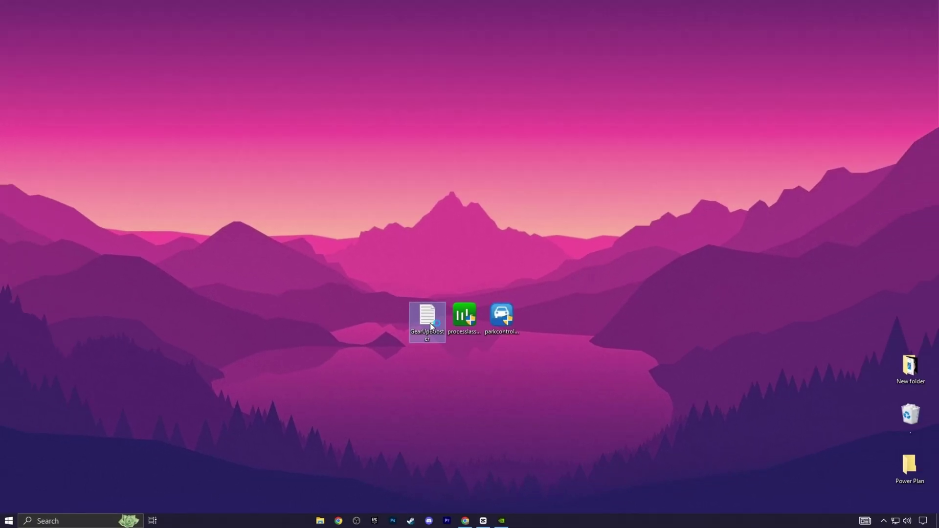
Open the GearUpBooster note, copy its GearUP Booster link, and select the free-trial code
double_click(416, 274)
drag(636, 119, 410, 119)
right_click(495, 118)
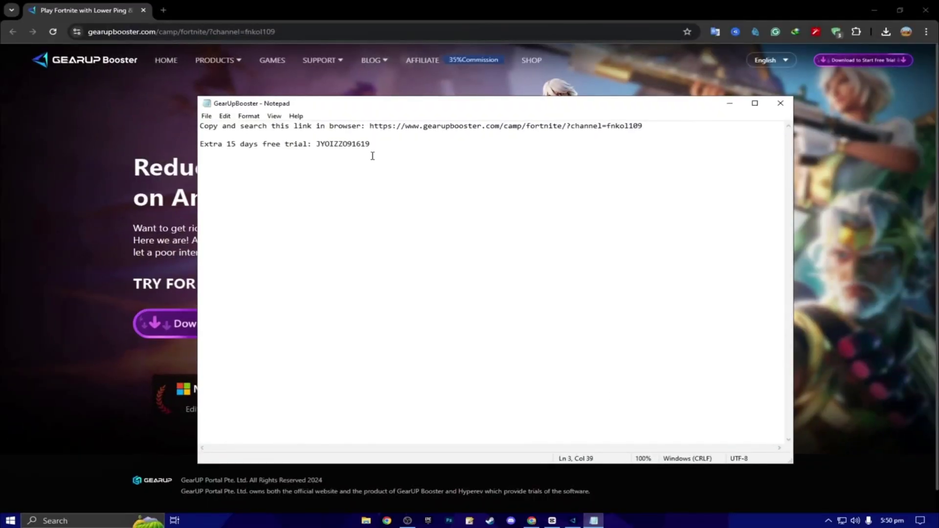
drag(371, 143, 318, 150)
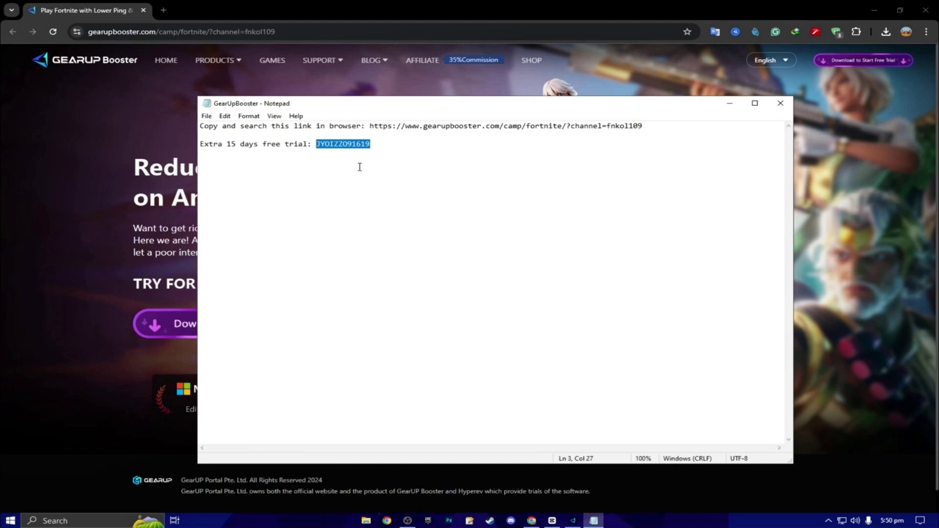
click(389, 155)
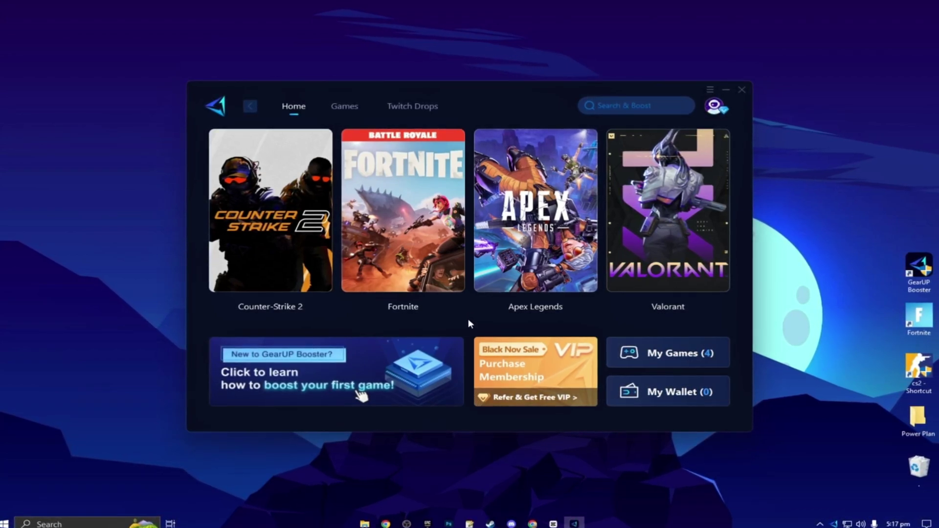
Browse the GearUP Booster Games catalogue's Shooting, Action and Racing categories
click(344, 106)
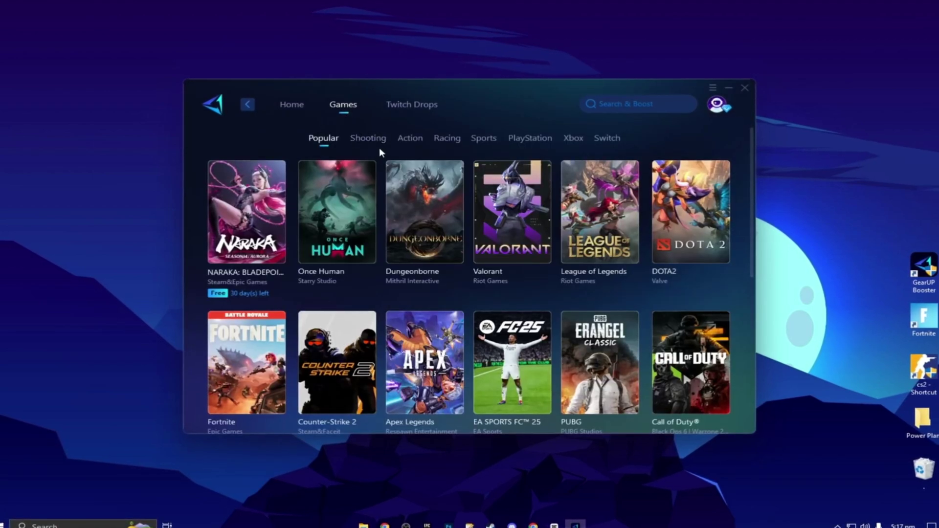
click(381, 142)
click(409, 142)
click(440, 143)
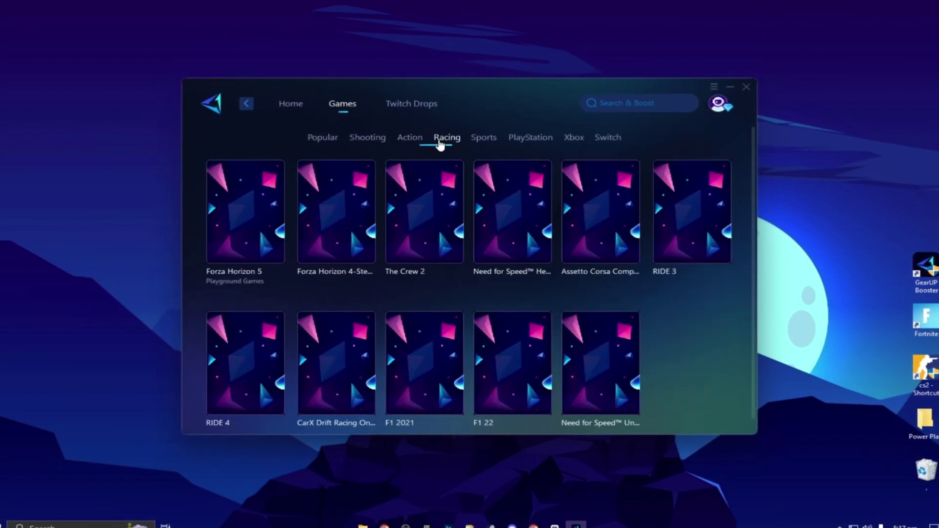
Back on Home, start the Fortnite boost
click(290, 102)
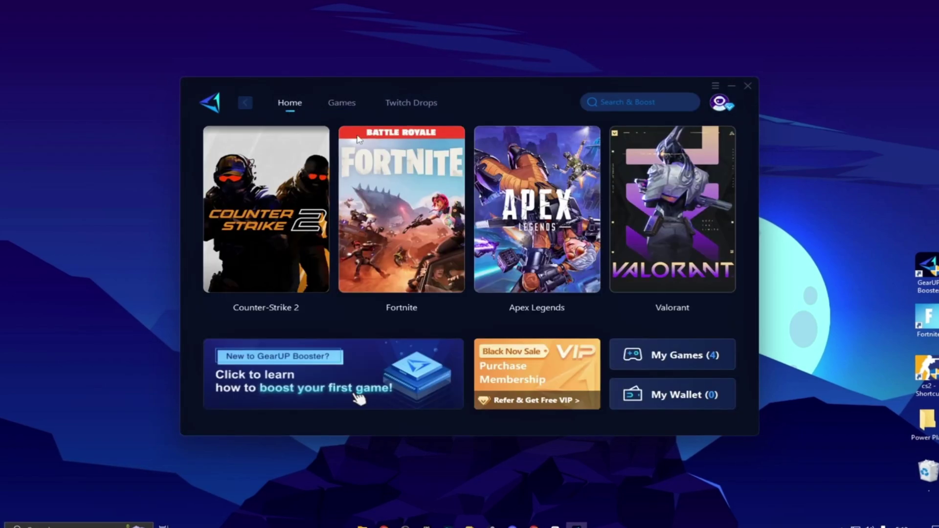
mouse_move(381, 212)
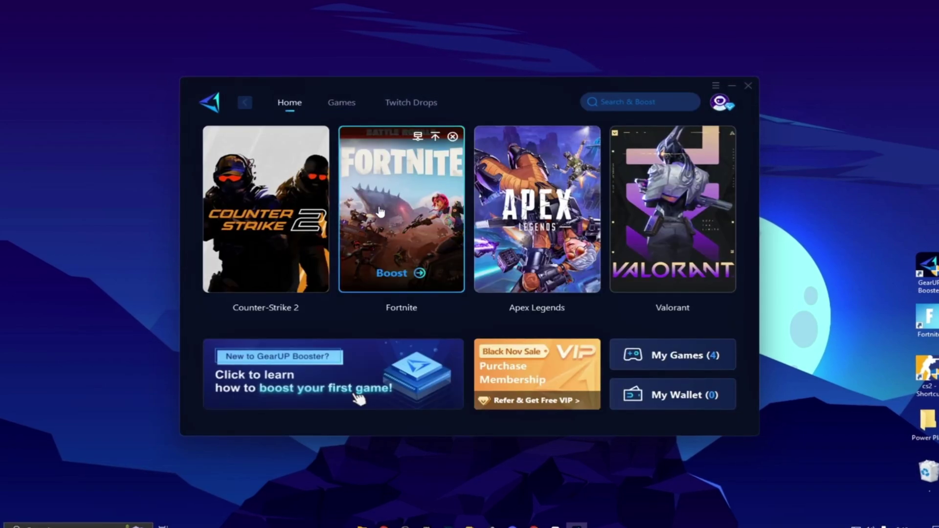
click(413, 274)
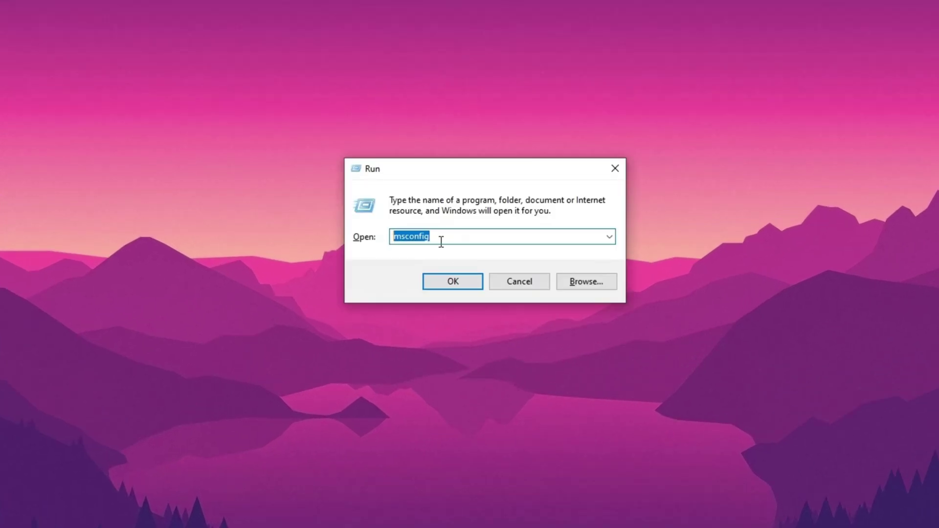
In msconfig's advanced boot options, set Number of processors to 8 and apply the change
click(450, 284)
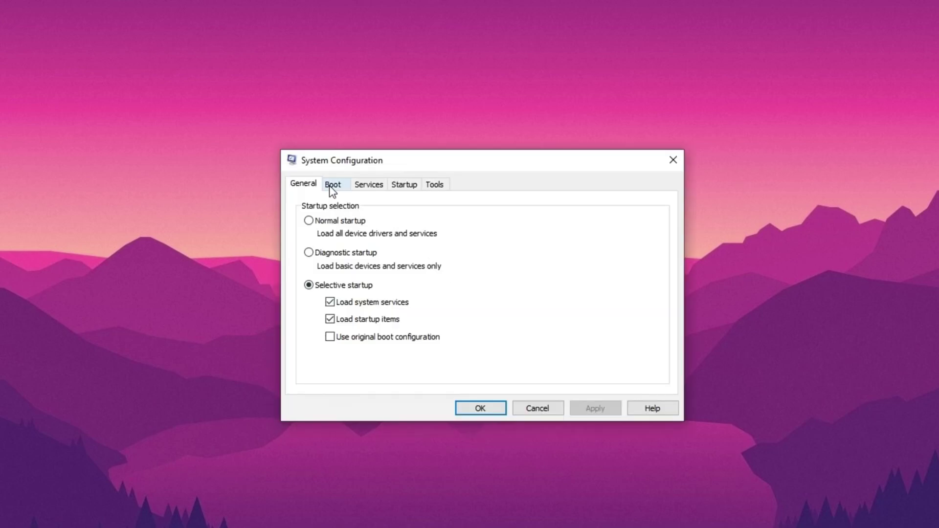
click(334, 185)
click(337, 285)
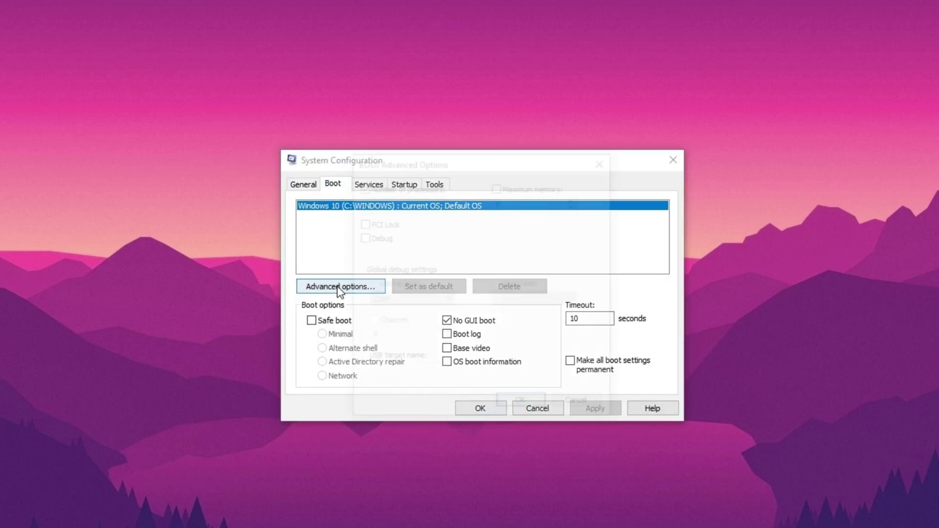
click(405, 206)
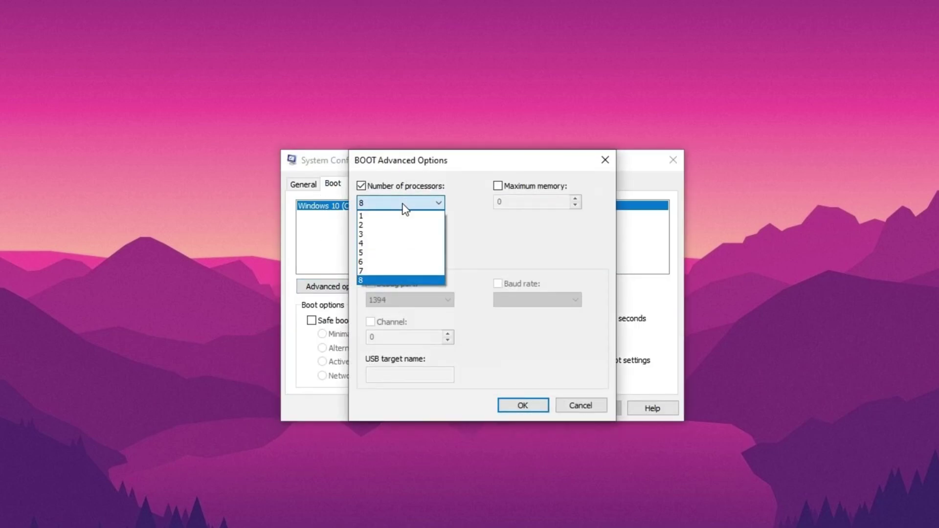
click(385, 280)
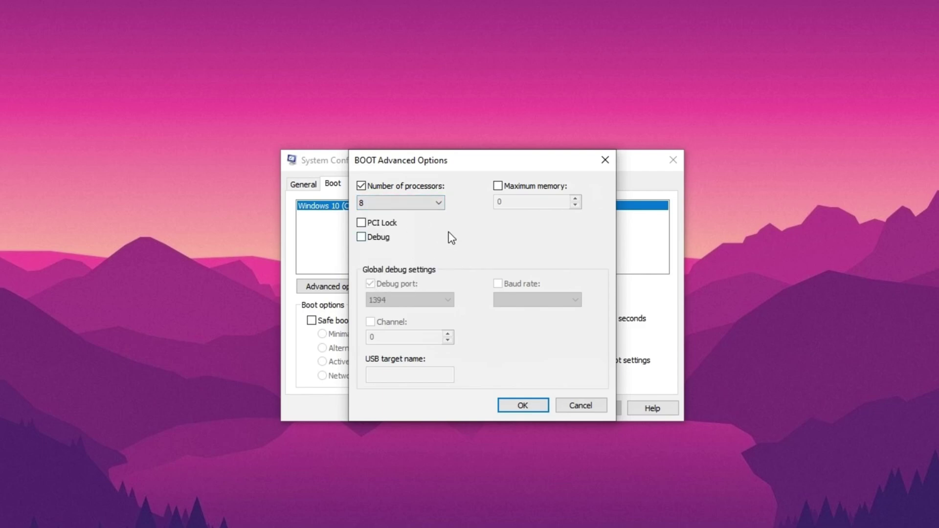
click(510, 406)
click(597, 410)
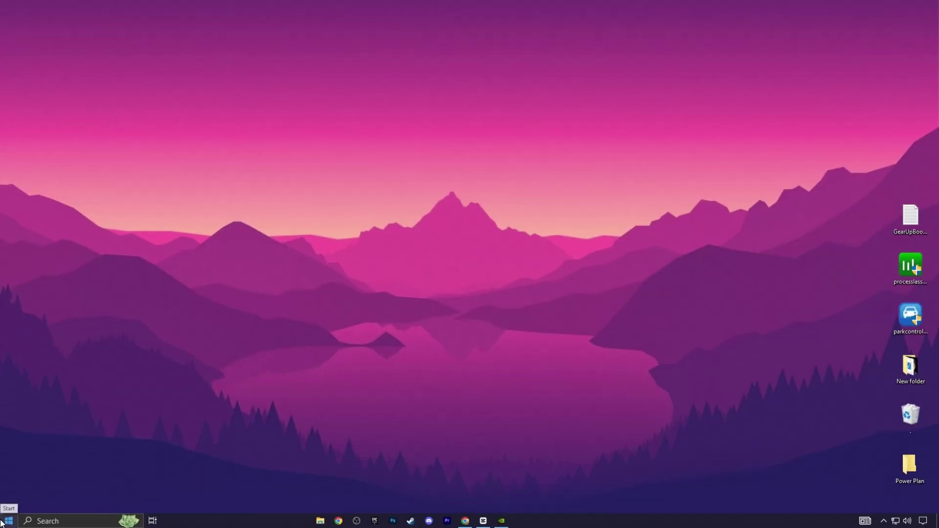
In Device Manager, expand System devices and bring up actions for High Precision Event Timer to disable it
right_click(4, 521)
click(28, 306)
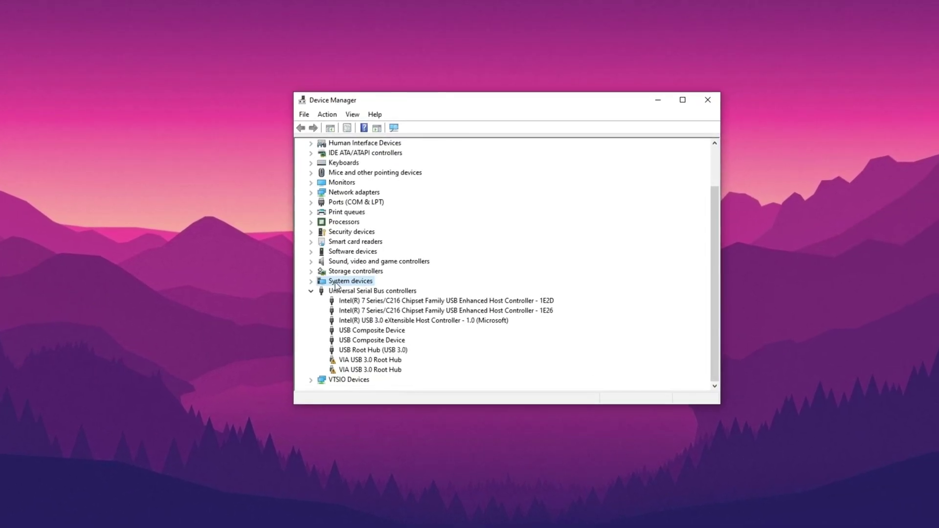
double_click(338, 282)
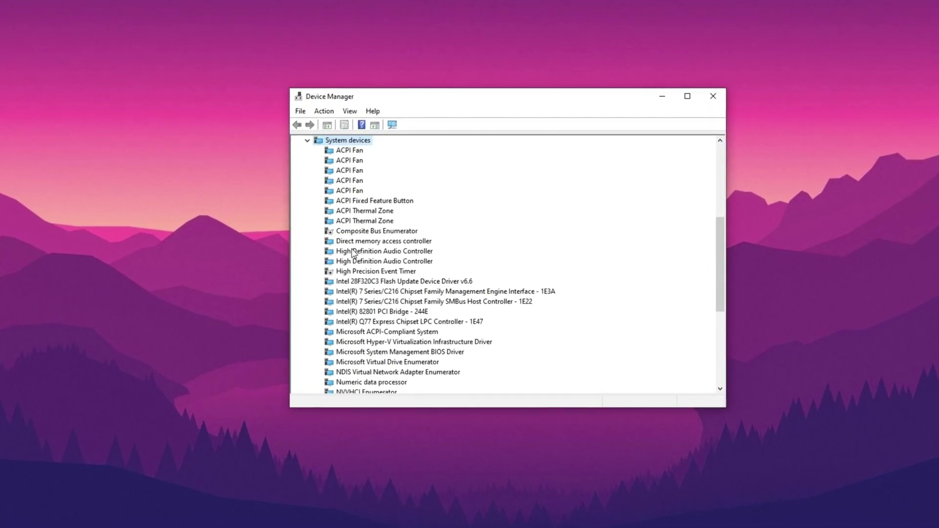
click(352, 272)
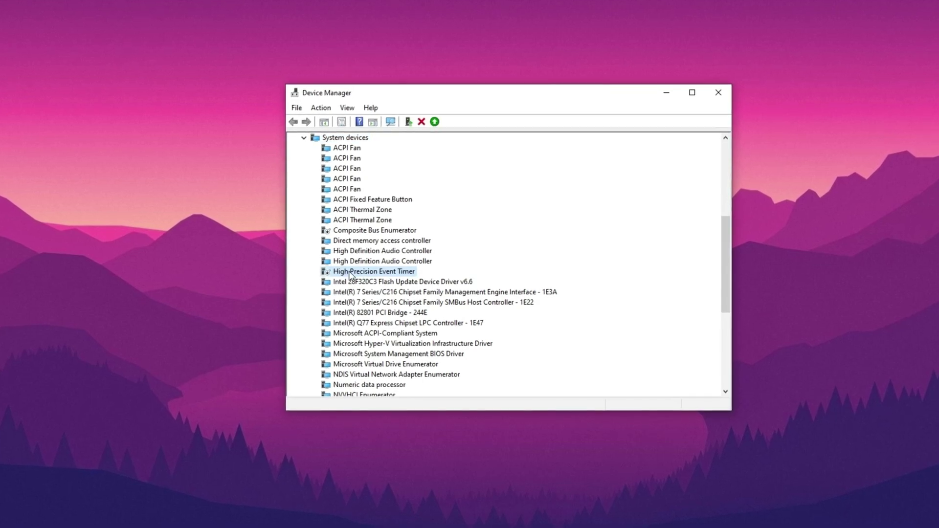
right_click(349, 275)
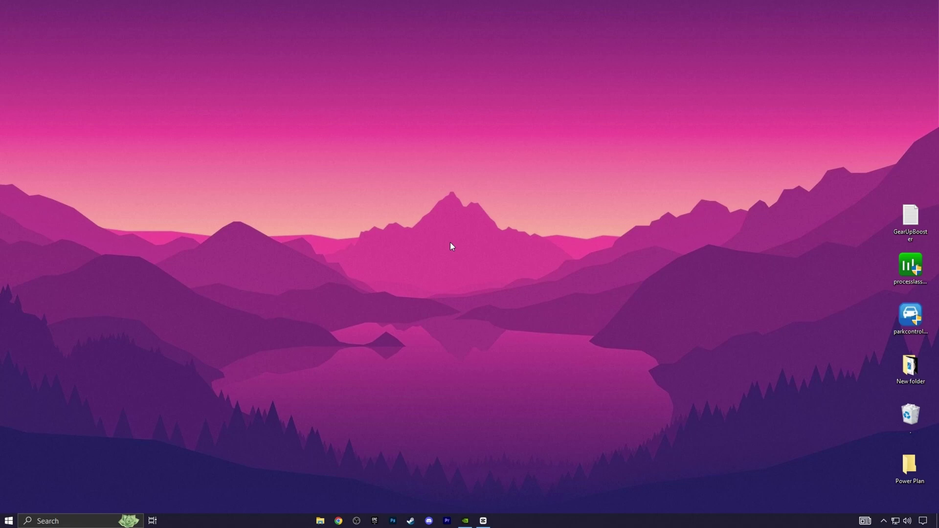
Save Fortnite's graphics preference as High performance on the NVIDIA GeForce GTX 645
right_click(446, 242)
click(472, 341)
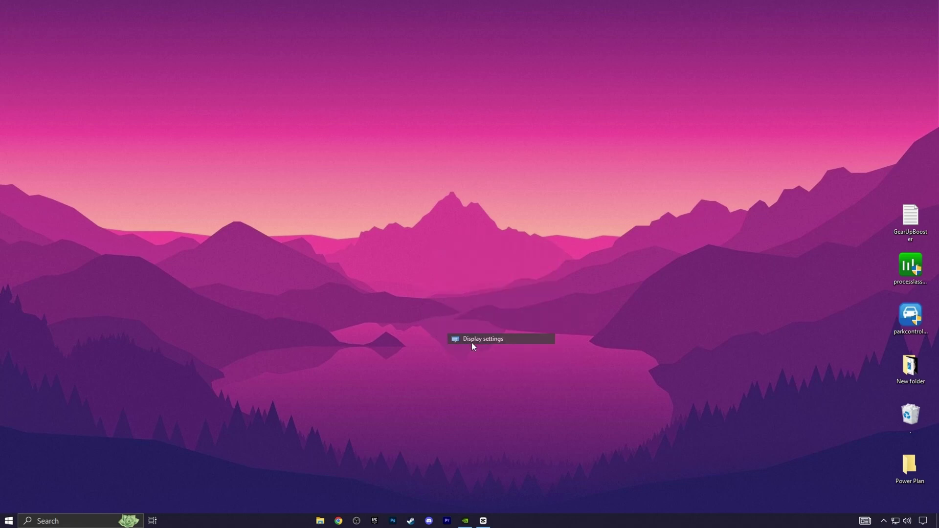
scroll(770, 362, down, 1)
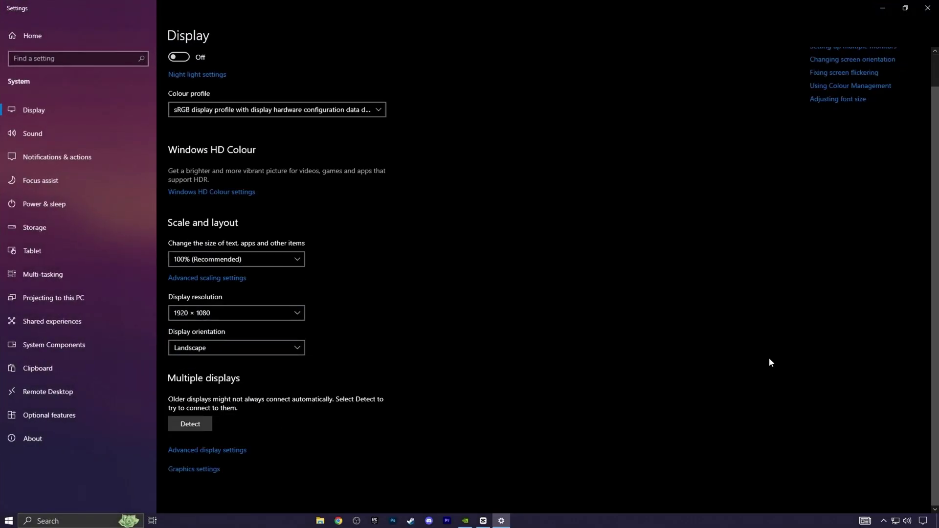
click(182, 470)
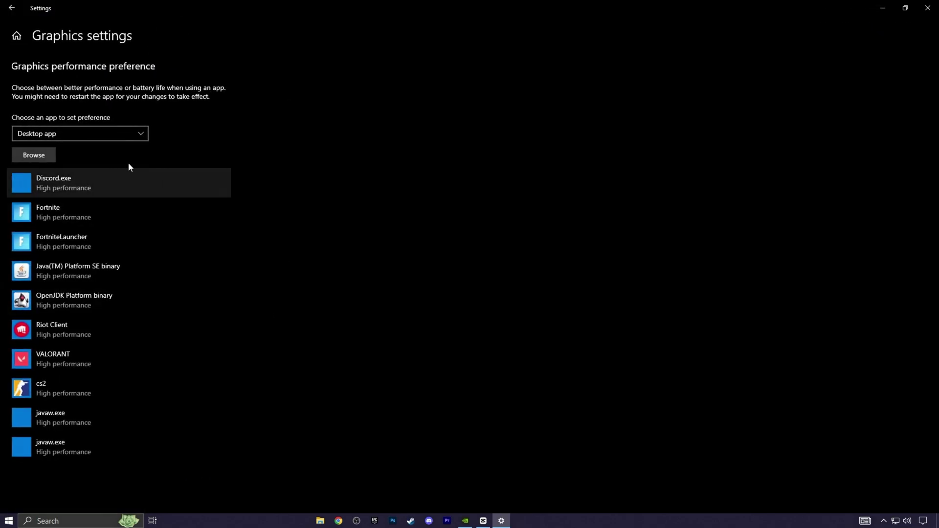
click(29, 154)
click(379, 248)
click(83, 213)
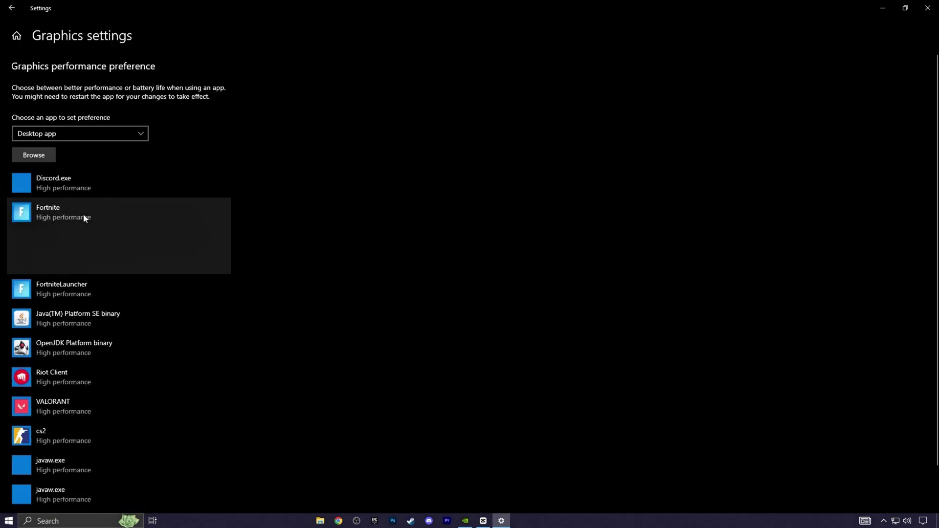
click(147, 264)
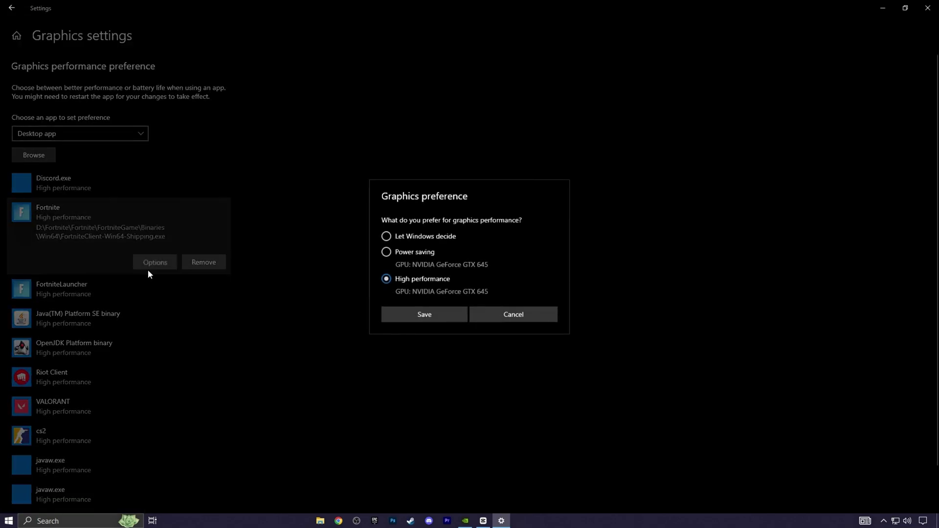
click(396, 319)
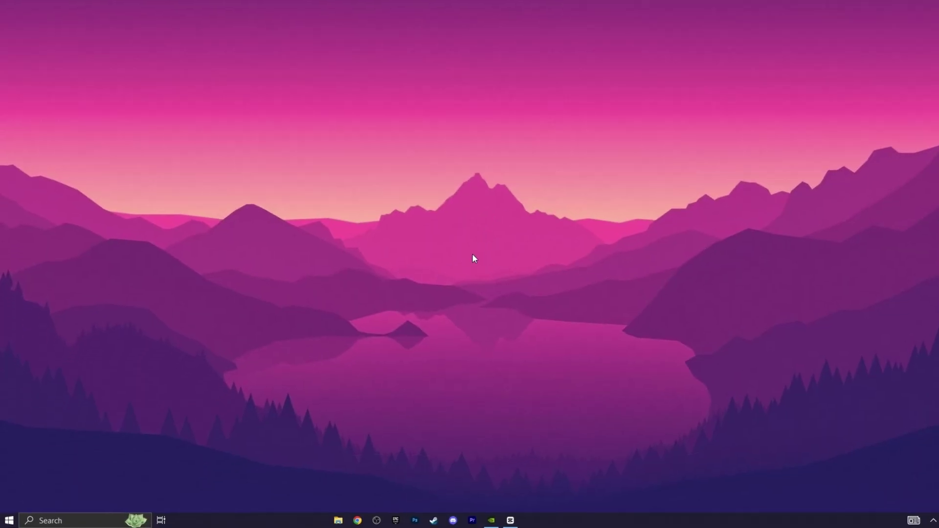
Search 'adv' to open advanced system settings and centre the System Properties window
click(58, 521)
text(adv)
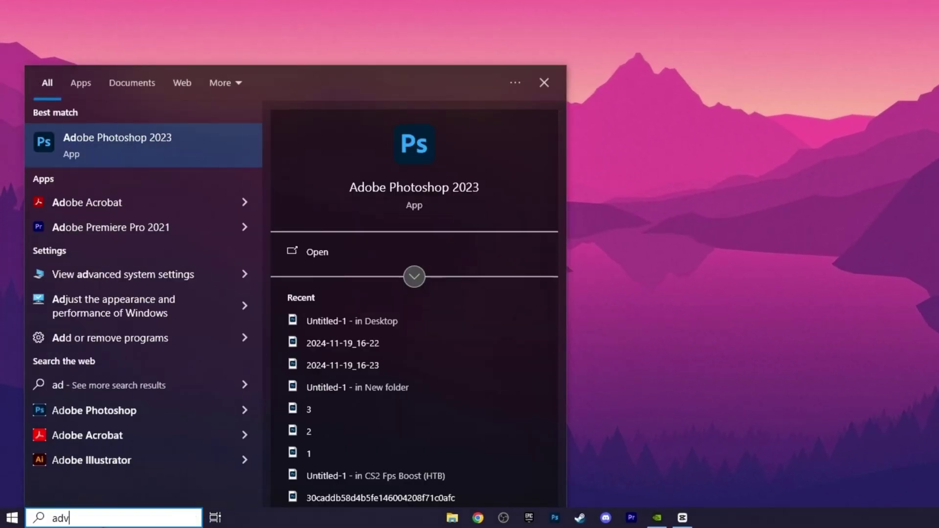
click(110, 166)
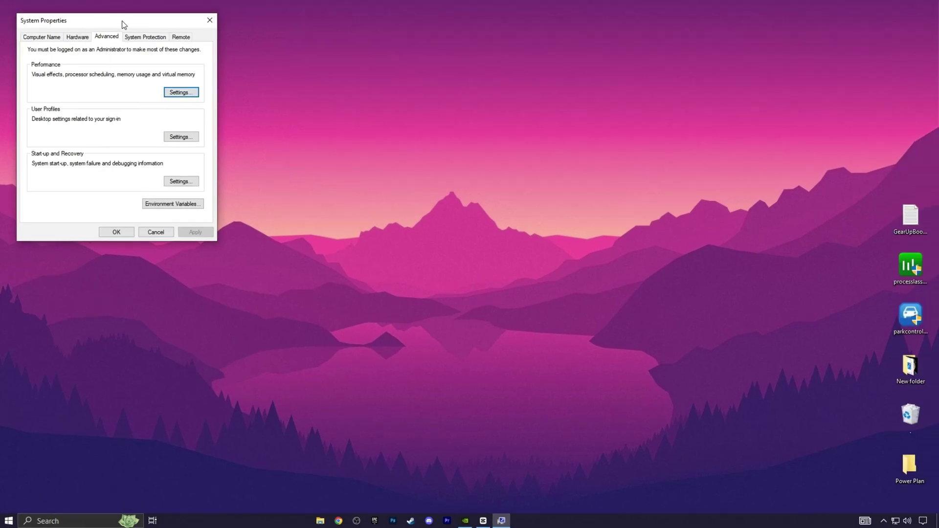
drag(124, 25, 483, 132)
Set Visual Effects to Custom with animations and fades off, then review the Advanced tab
click(540, 201)
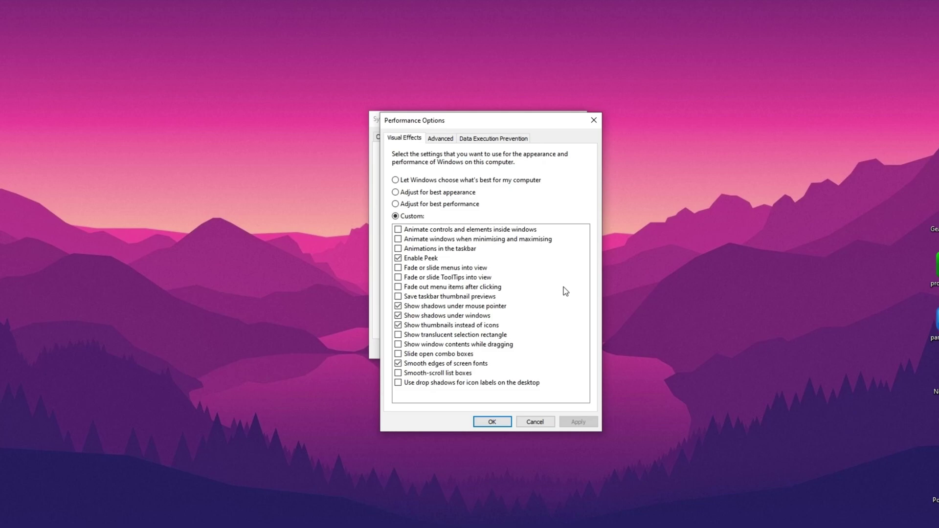
click(651, 153)
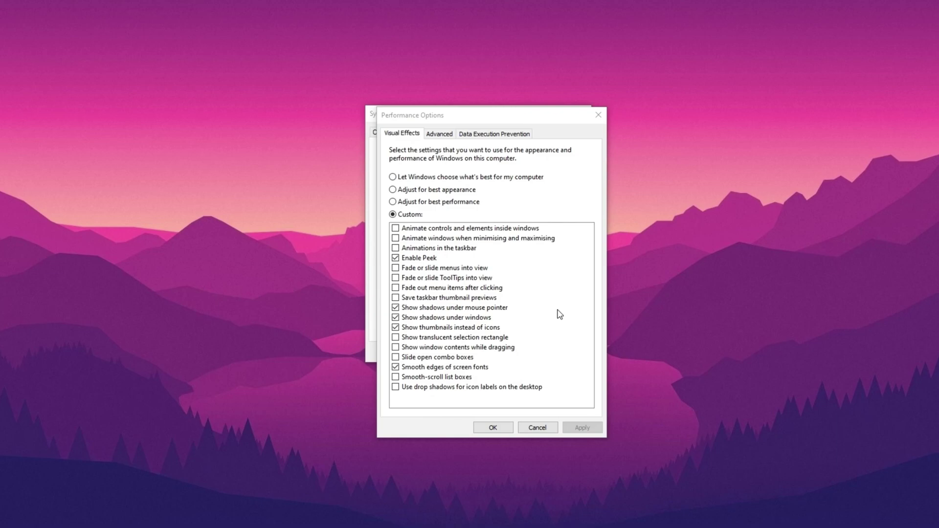
click(447, 137)
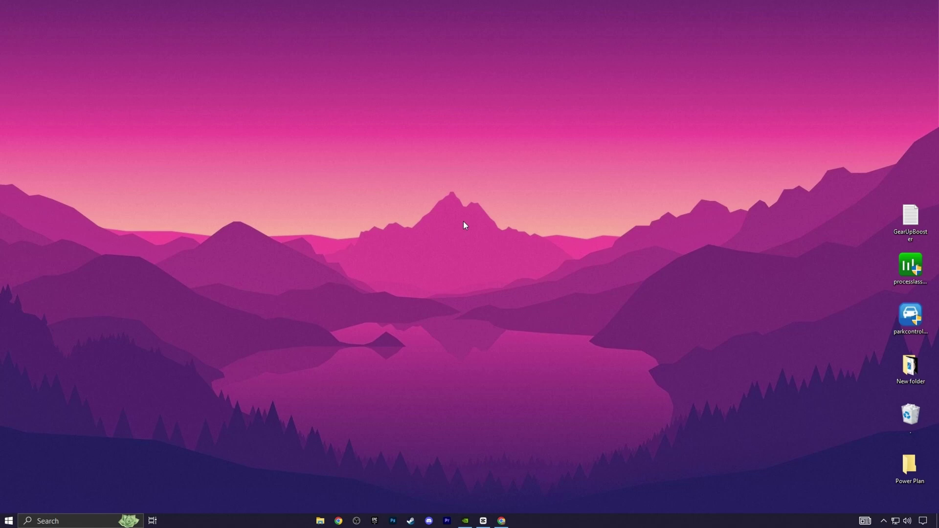
In Task Manager's Services list, locate the four Xbox services: XblAuthManager, XblGameSave, XboxGipSvc, XboxNetApiSvc
right_click(605, 519)
click(617, 483)
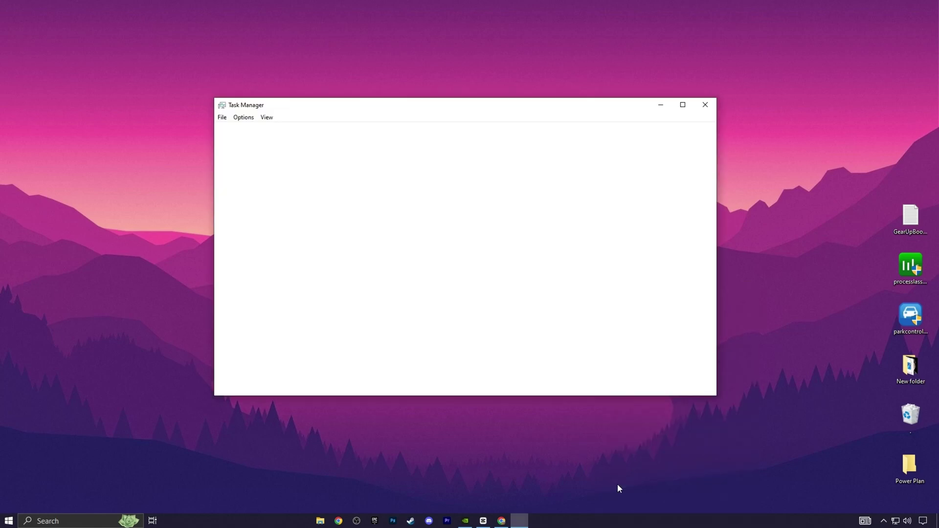
click(401, 129)
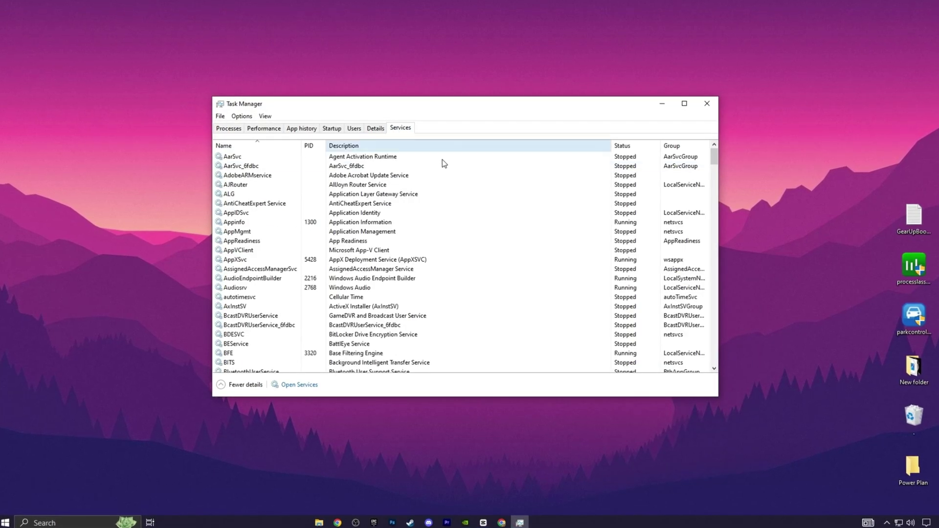
drag(717, 154, 705, 372)
click(264, 337)
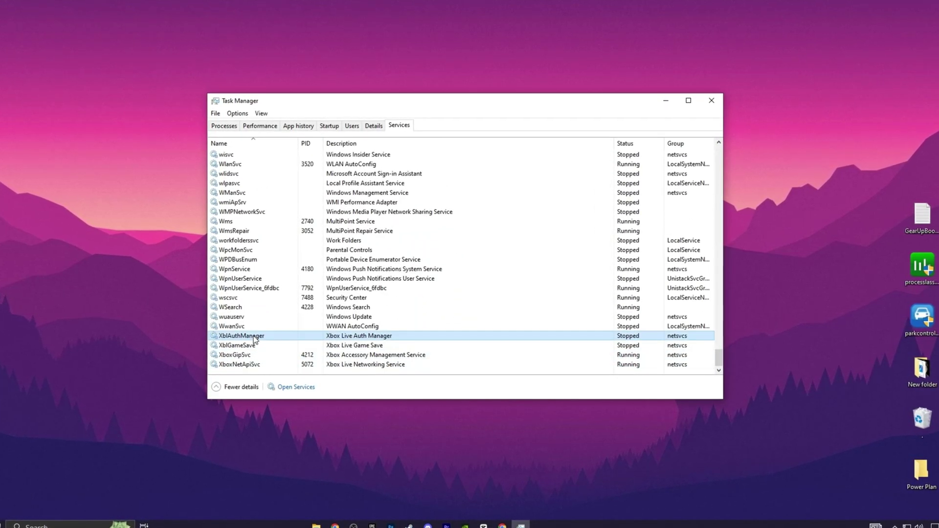
click(241, 346)
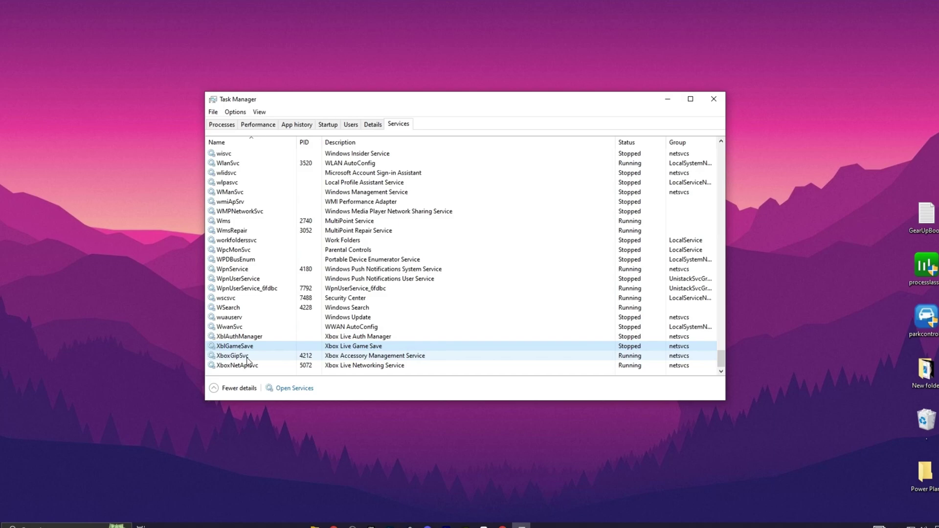
click(255, 356)
click(232, 366)
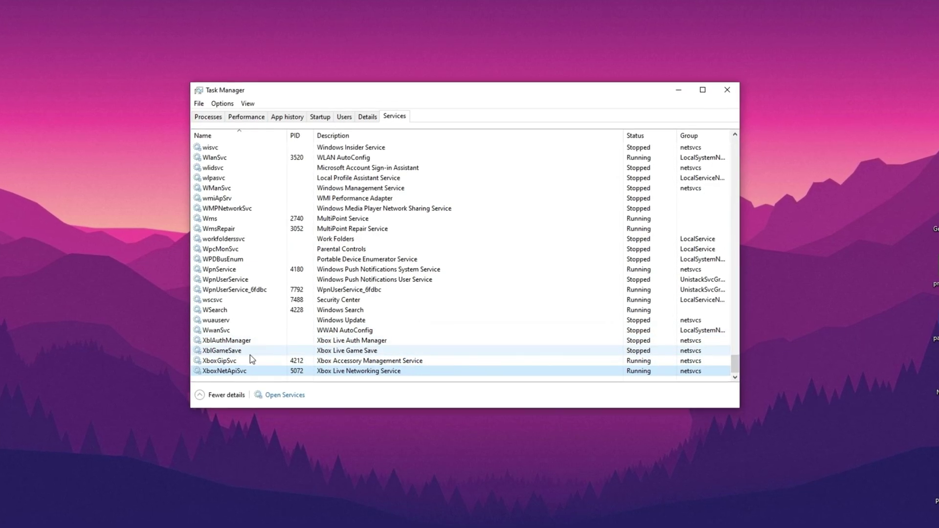
Stop the XboxGipSvc and XboxNetApiSvc services
right_click(208, 361)
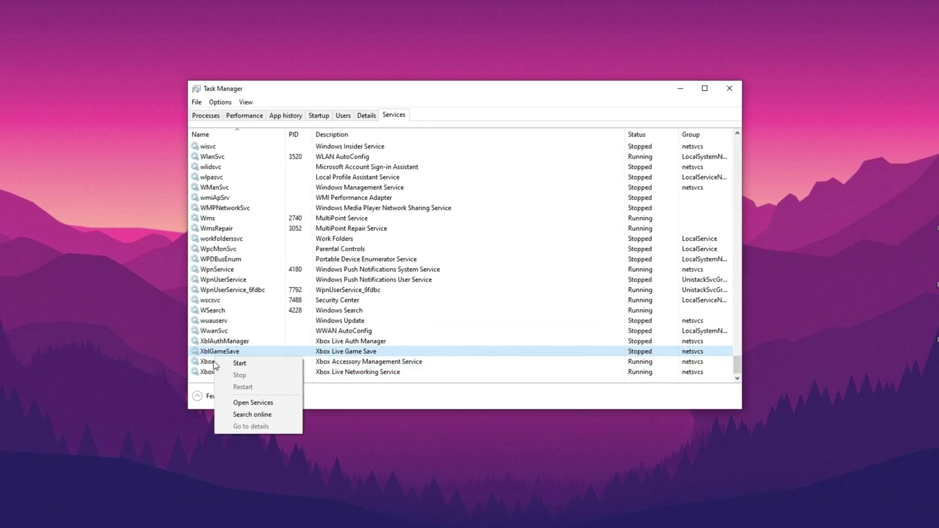
click(228, 373)
right_click(214, 373)
click(236, 393)
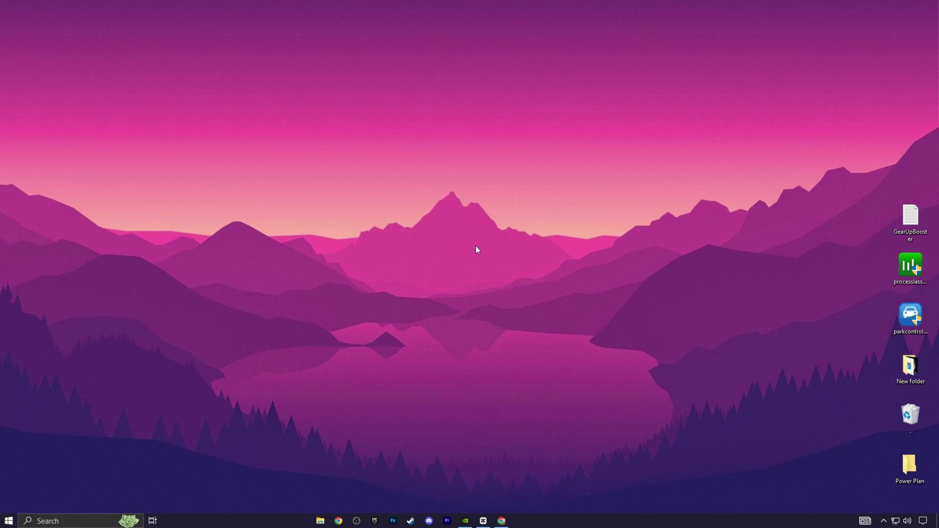
Show Task Manager's Startup list, where only Windows Security notification remains enabled
right_click(600, 521)
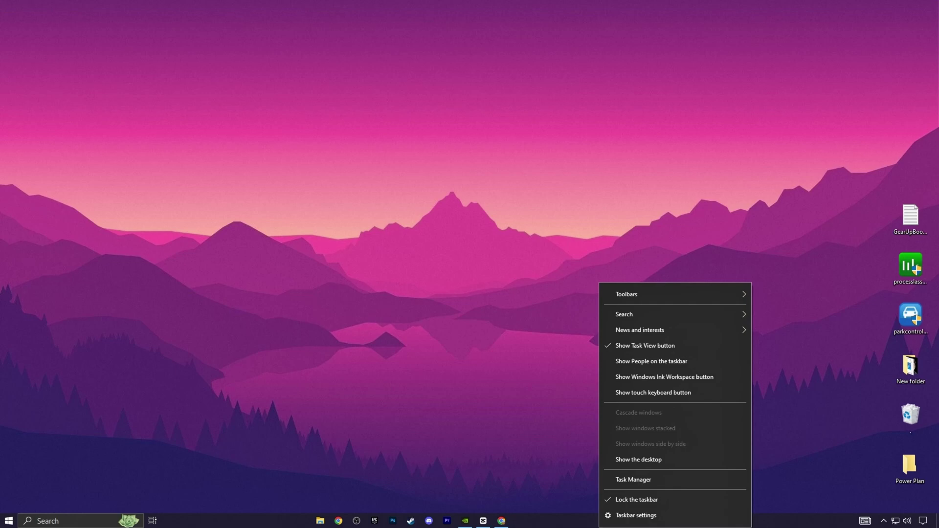
click(610, 482)
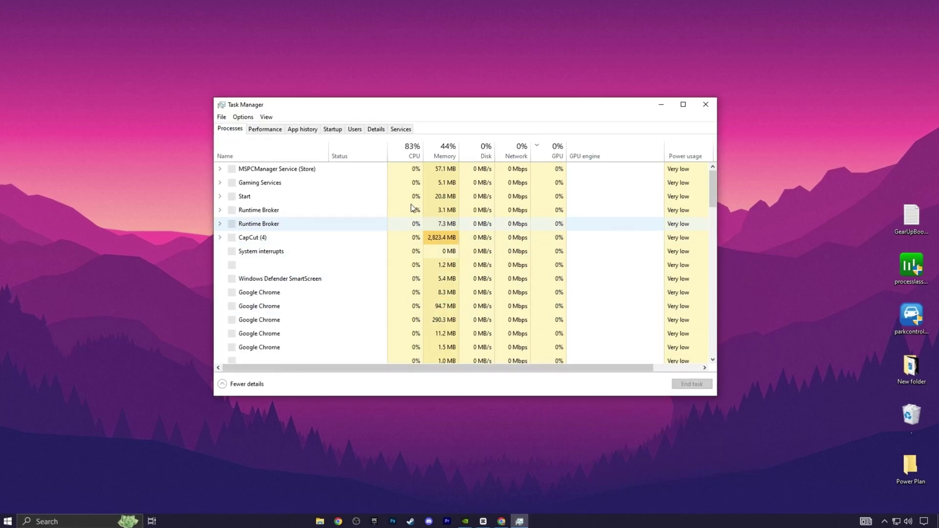
click(339, 130)
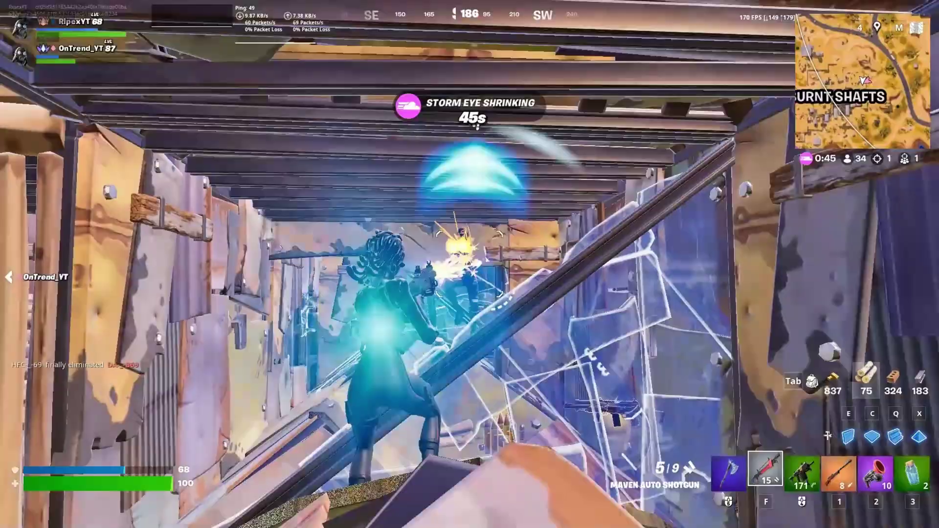
Switch to the Maven Auto Shotgun and eliminate the knocked enemy for +250 XP
key(f)
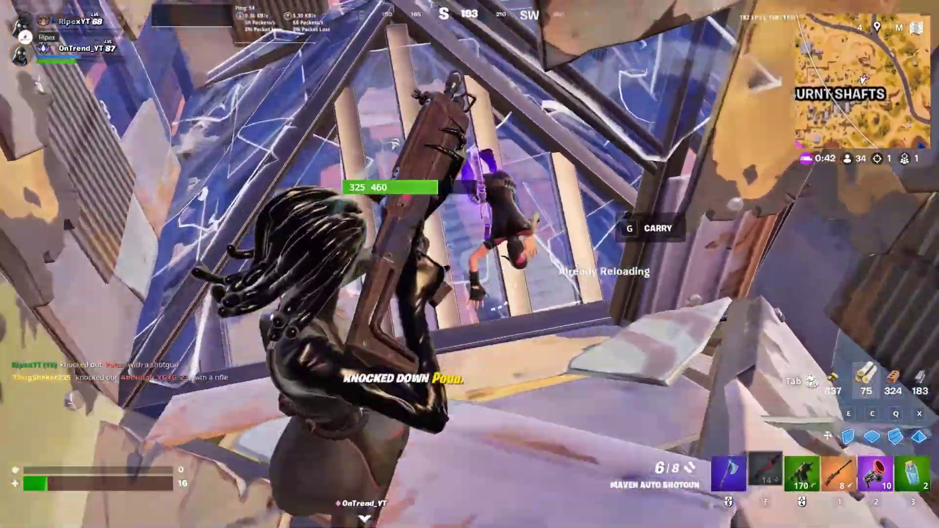
click(470, 264)
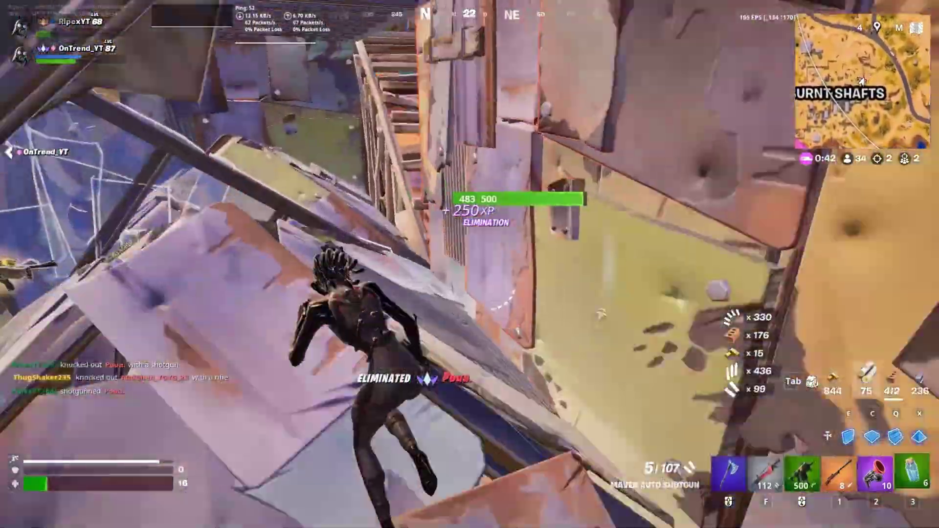